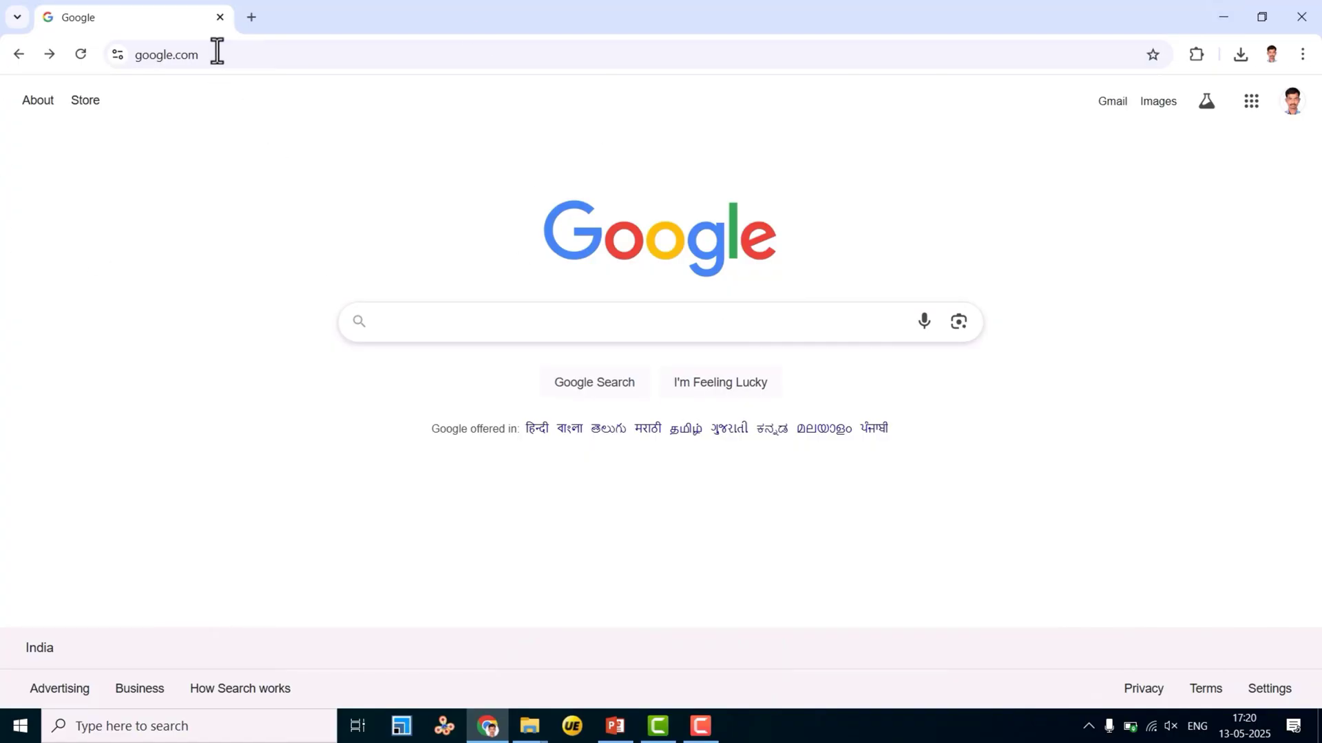
Step: Click into the search box on the Google homepage in Chrome
{"action": "left_click", "coordinate": [425, 323]}
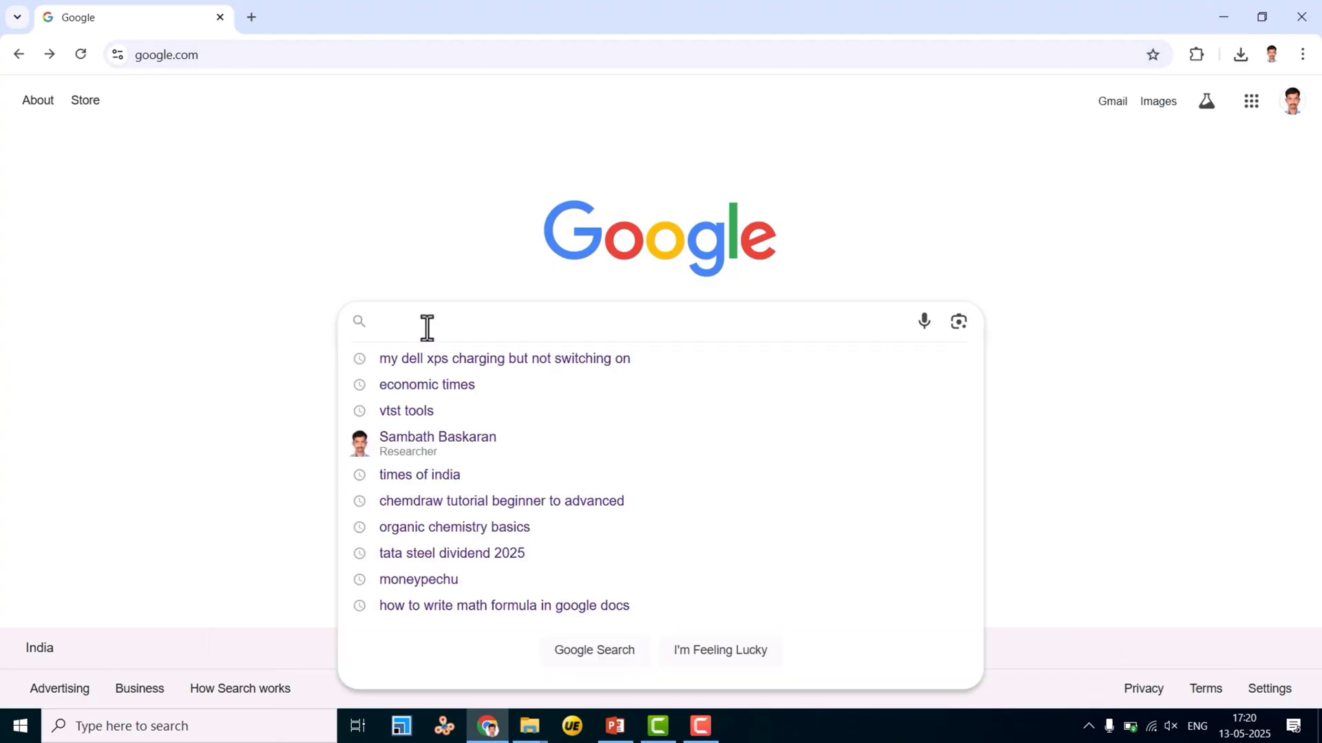
{"action": "type", "text": "VTST"}
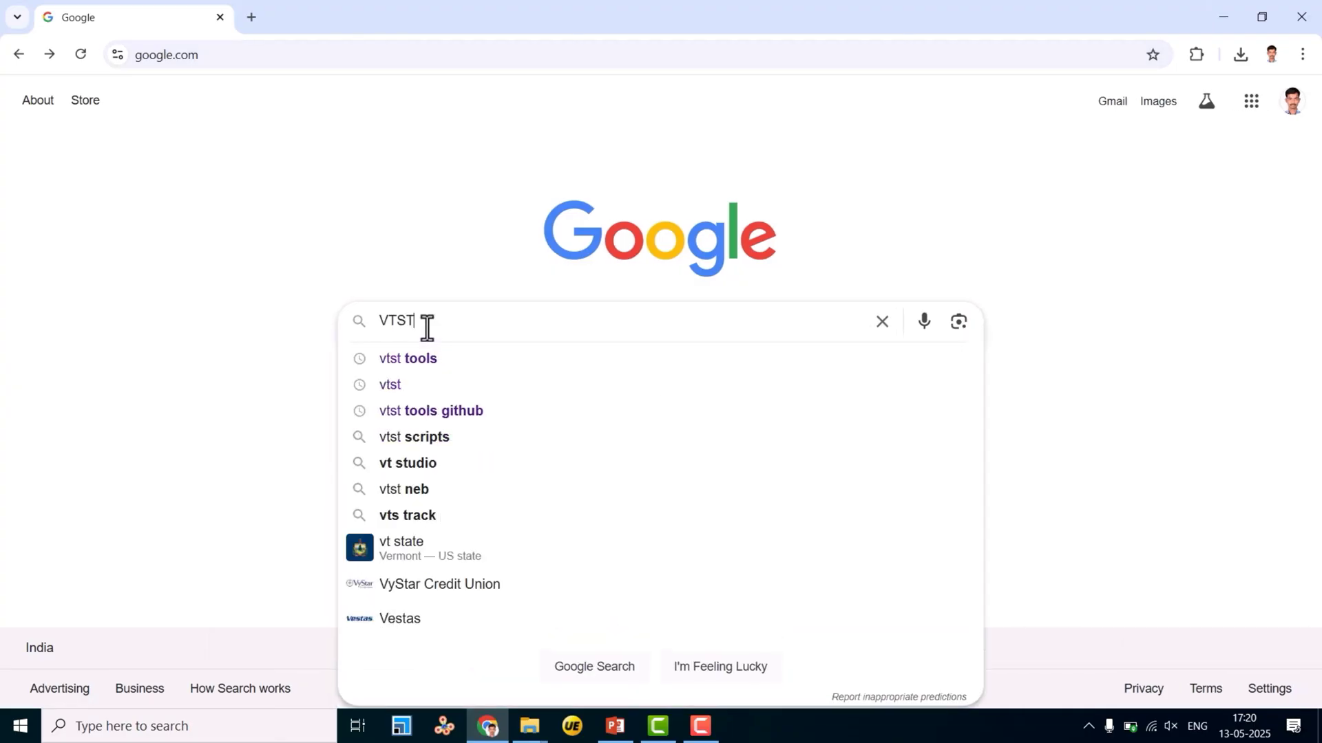
{"action": "type", "text": " Tool"}
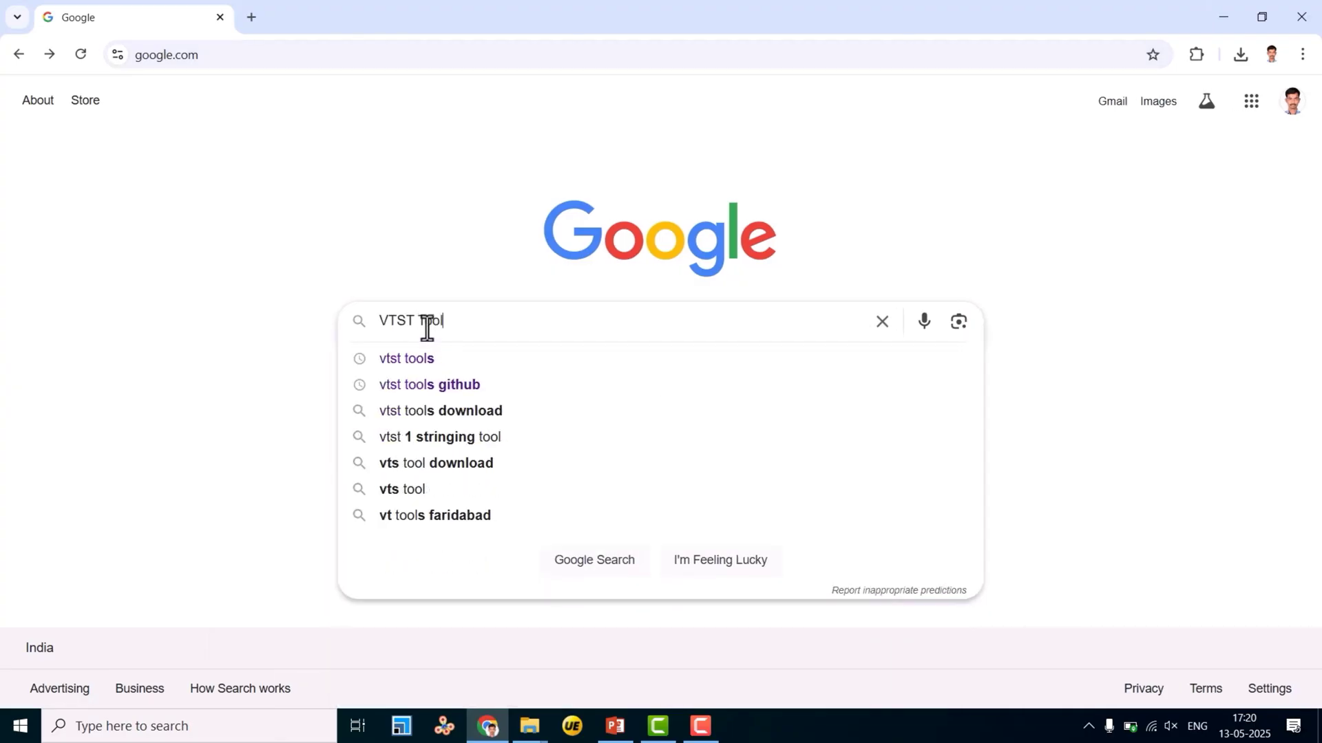
{"action": "type", "text": "s"}
Step: Search Google for 'VTST Tools' and open the Transition State Tools for VASP result
{"action": "key", "text": "Return"}
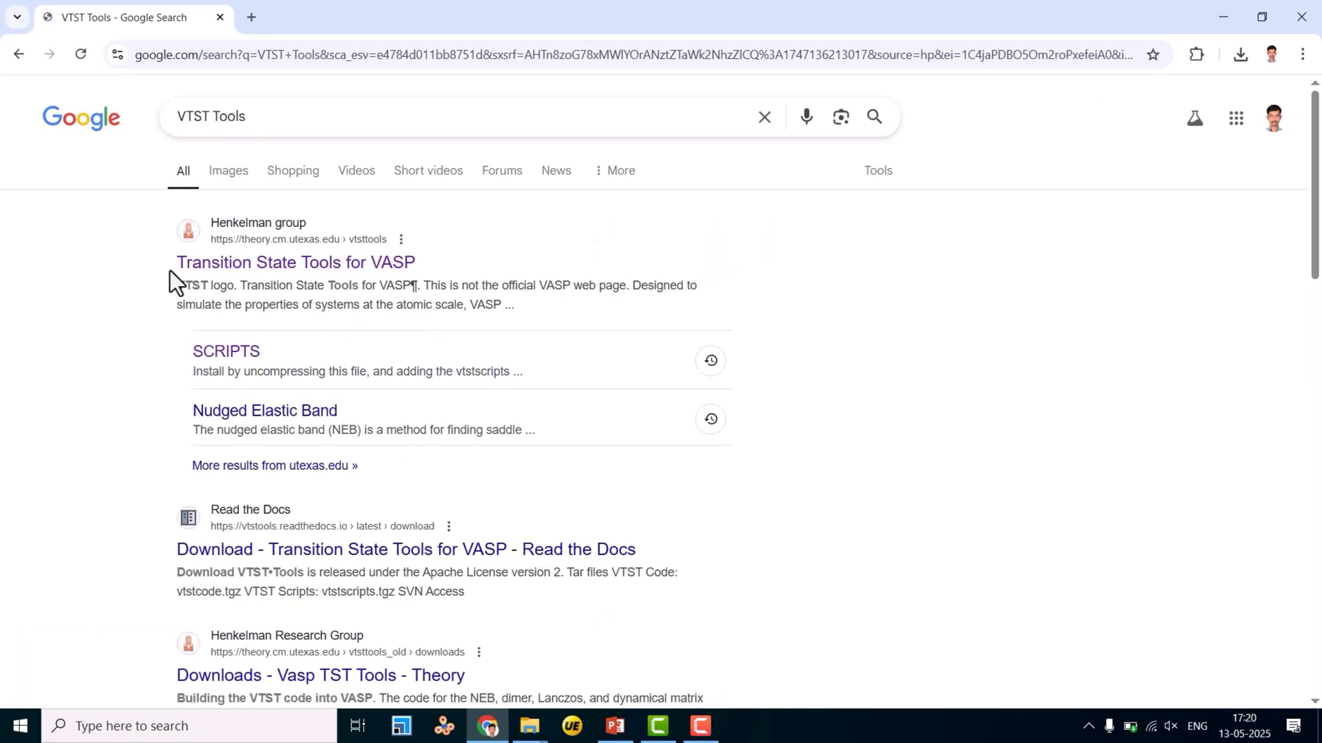
{"action": "left_click", "coordinate": [292, 267]}
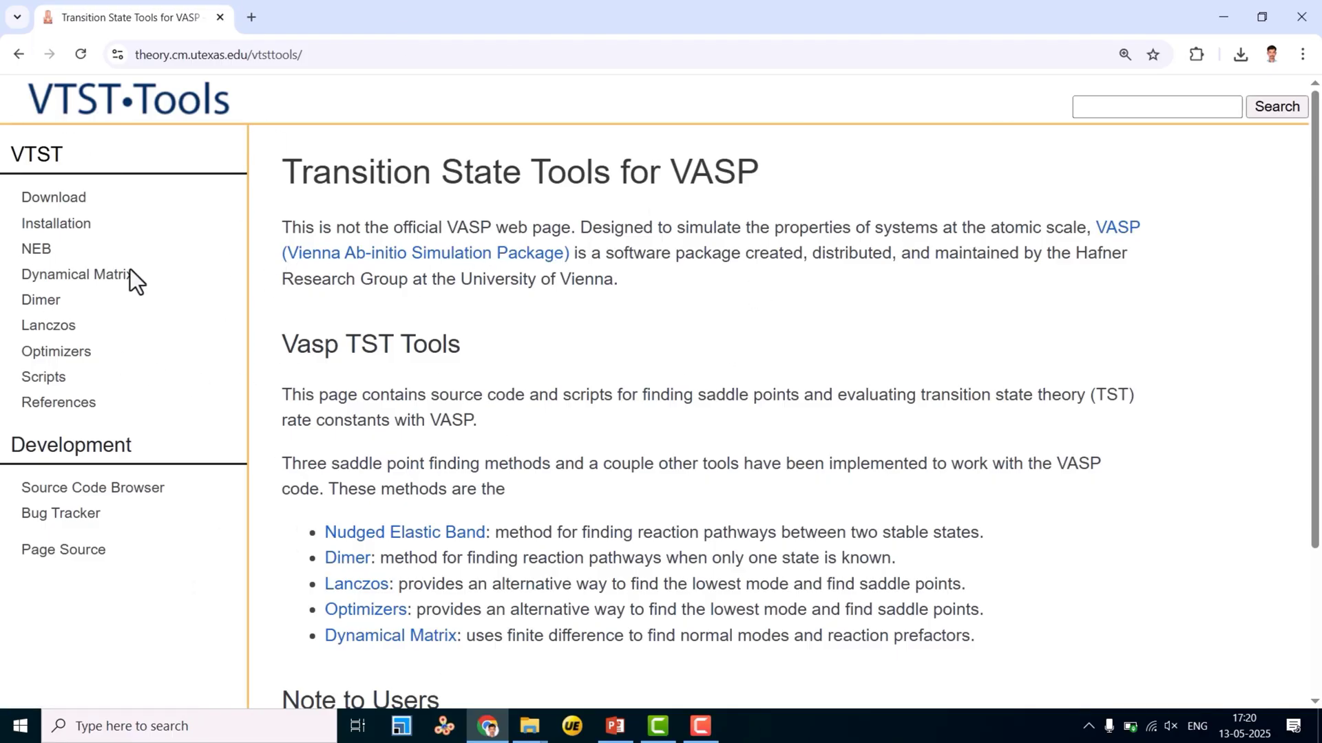
Step: Download vtstcode-208.tgz from the VTST download page and check the download history
{"action": "left_click", "coordinate": [54, 201]}
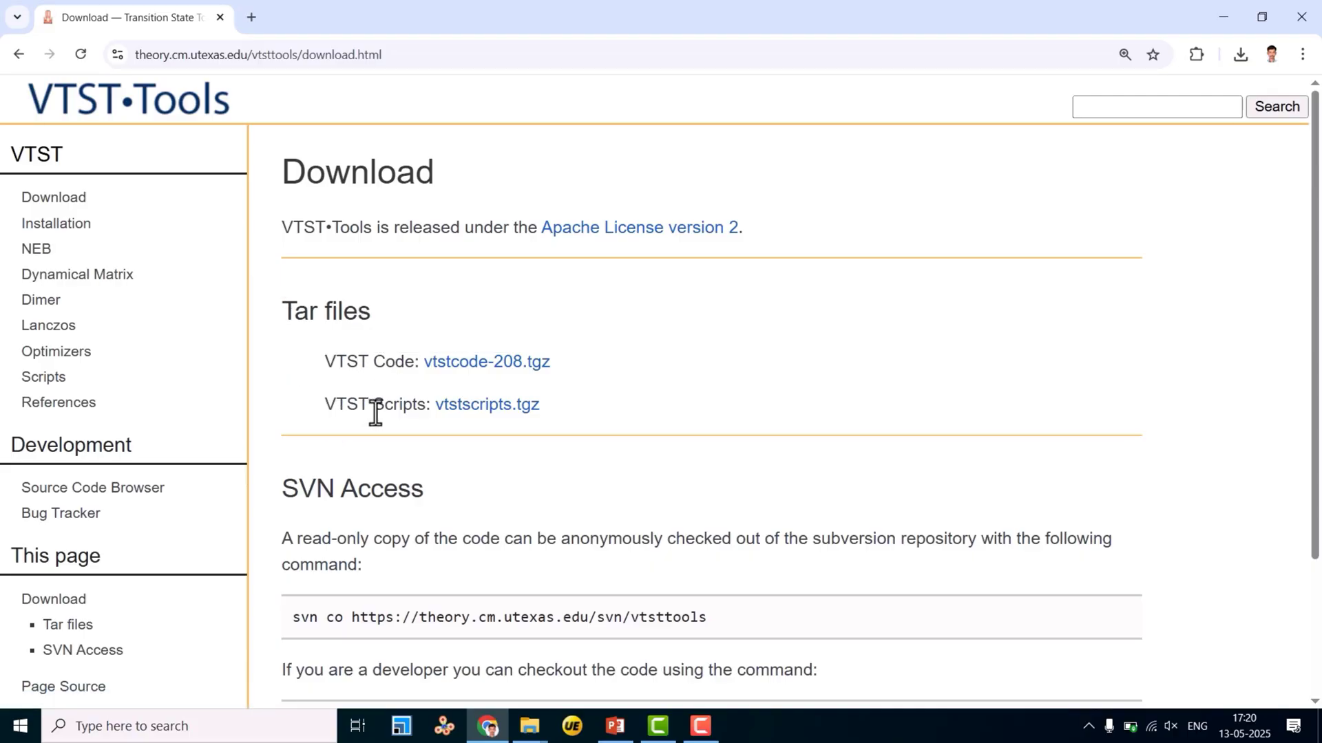
{"action": "left_click", "coordinate": [479, 367]}
{"action": "left_click", "coordinate": [1241, 54]}
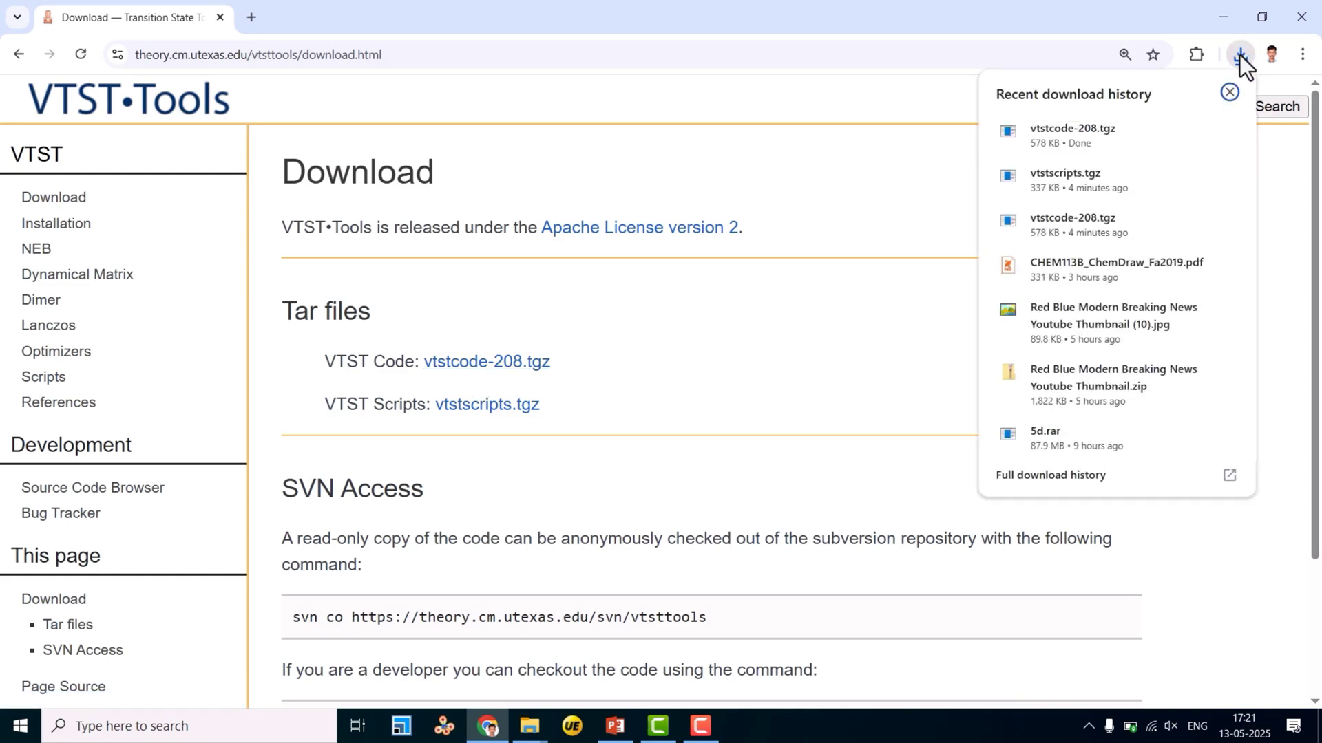
{"action": "mouse_move", "coordinate": [1075, 134]}
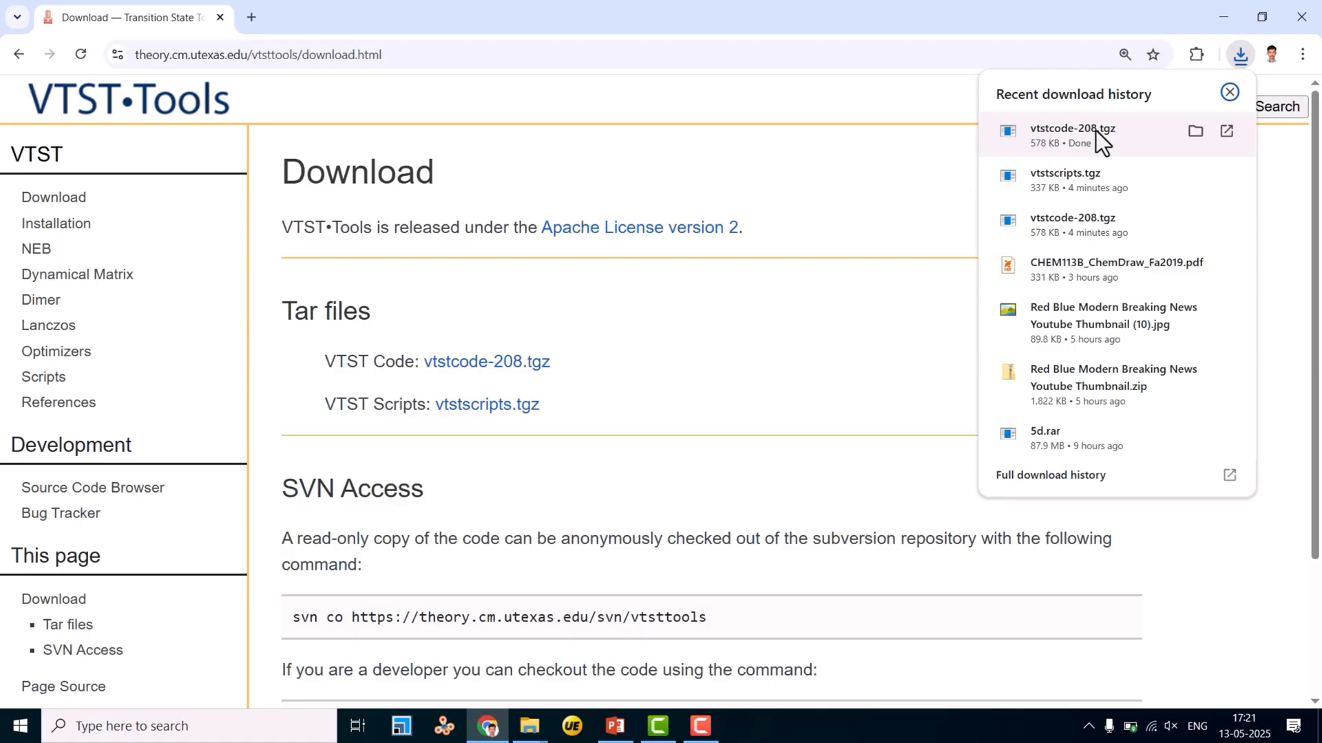
{"action": "left_click", "coordinate": [667, 322]}
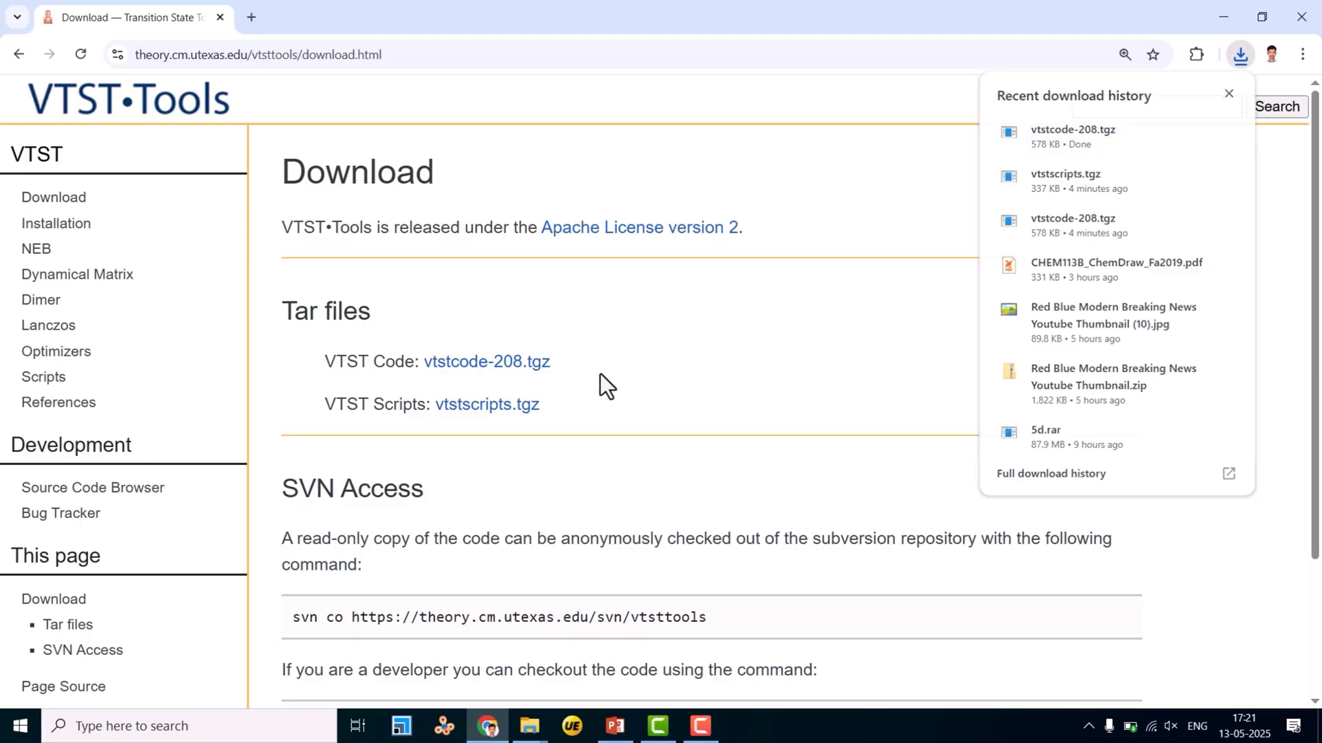
Step: Download vtstscripts.tgz and show the downloaded vtstcode-208 file in its folder
{"action": "left_click", "coordinate": [487, 405]}
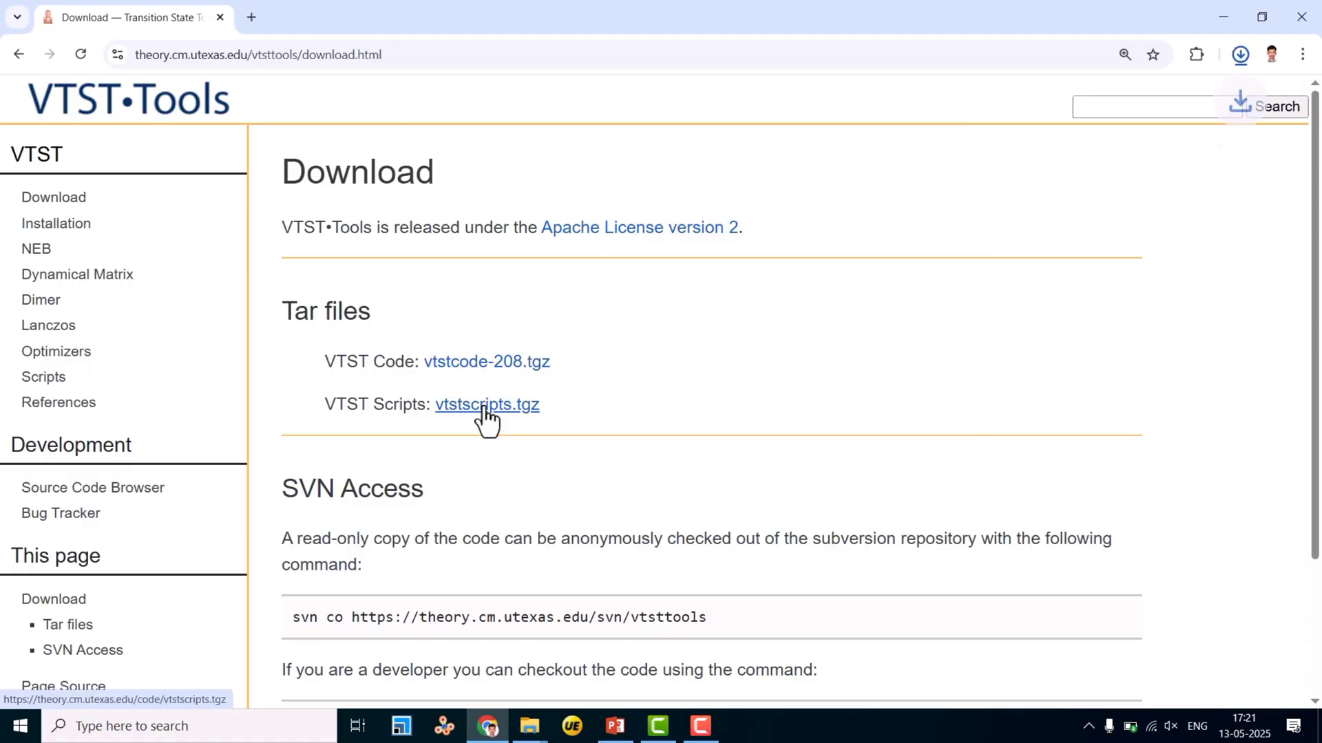
{"action": "left_click", "coordinate": [1241, 55]}
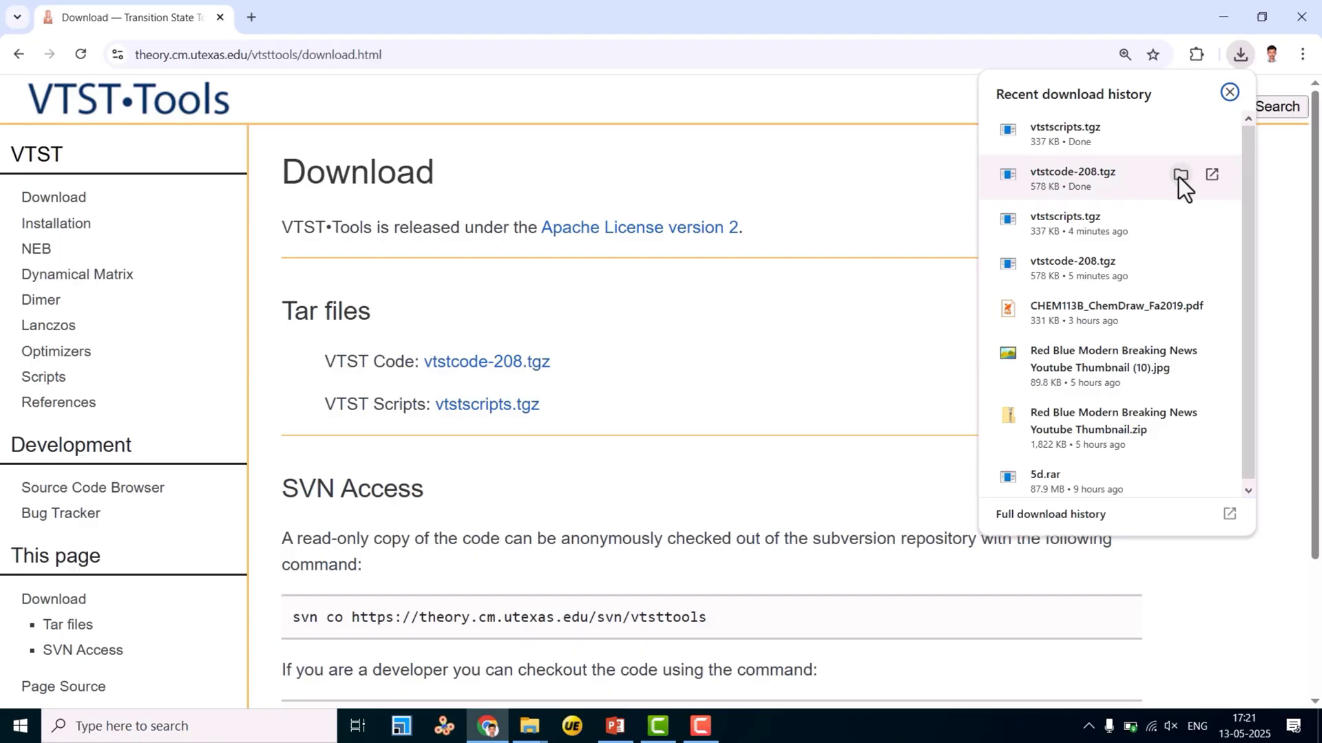
{"action": "left_click", "coordinate": [1179, 174]}
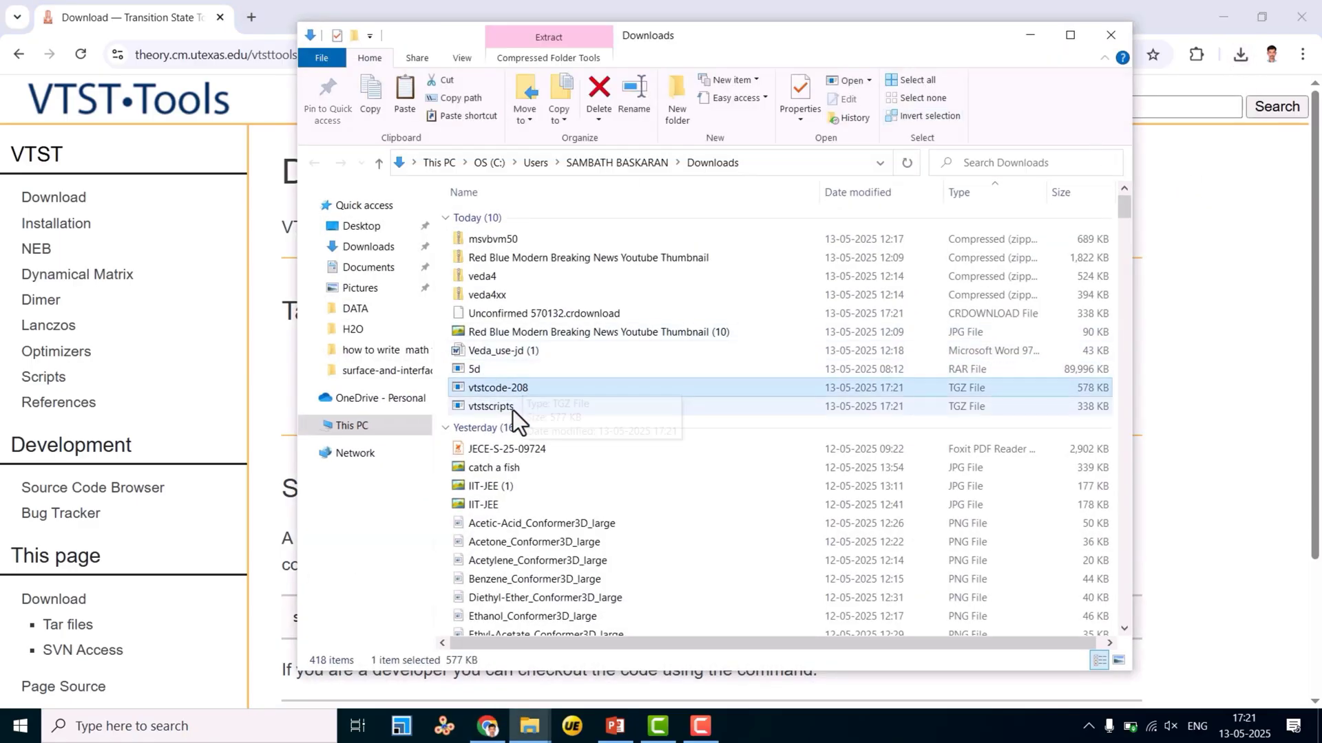
Step: Select both vtstcode-208 and vtstscripts in Downloads, then minimize Explorer and Chrome
{"action": "left_click", "coordinate": [493, 406], "text": "ctrl"}
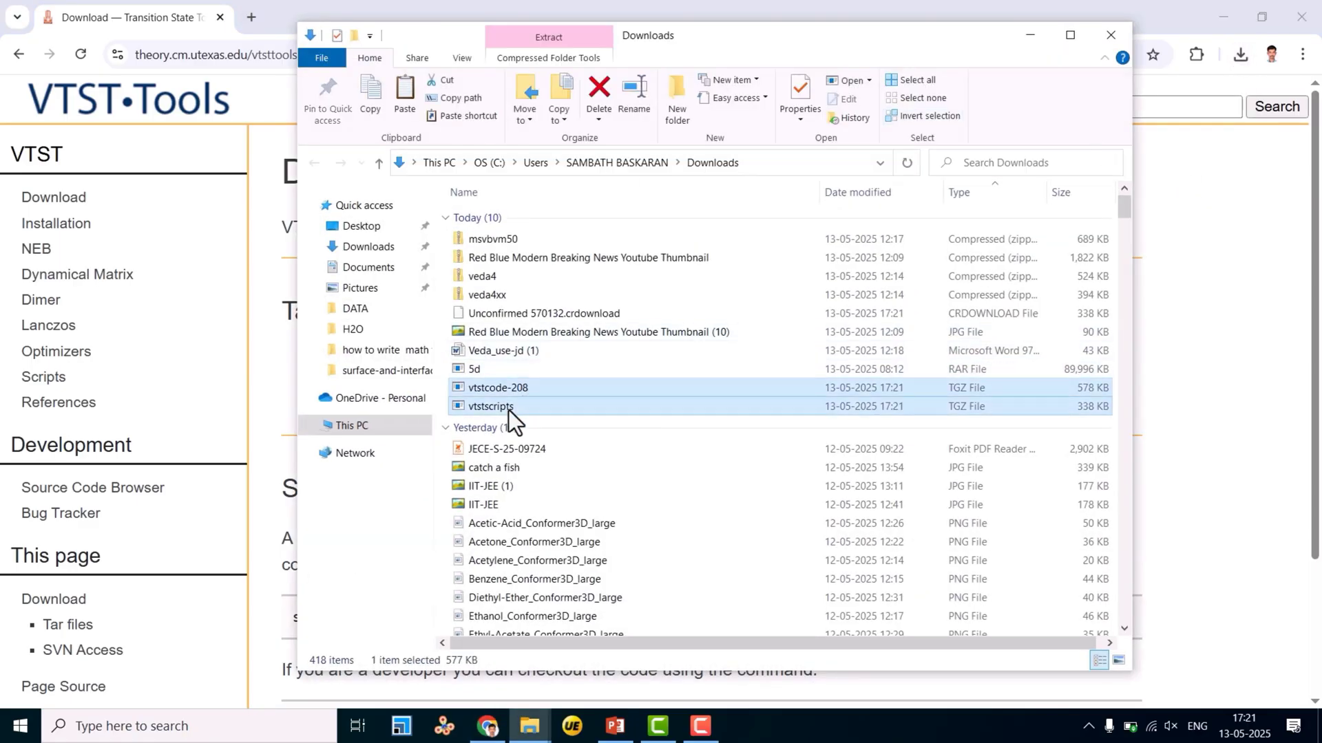
{"action": "left_click", "coordinate": [1034, 37]}
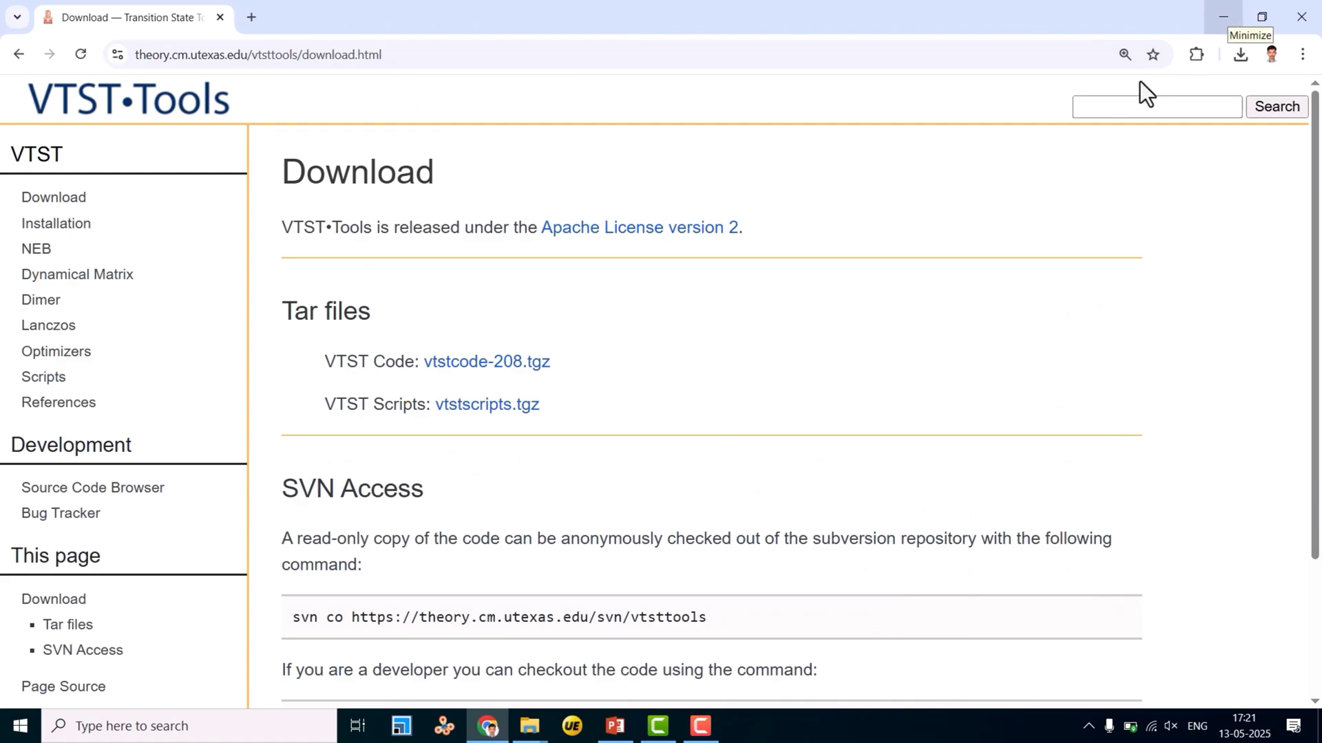
{"action": "left_click", "coordinate": [1225, 15]}
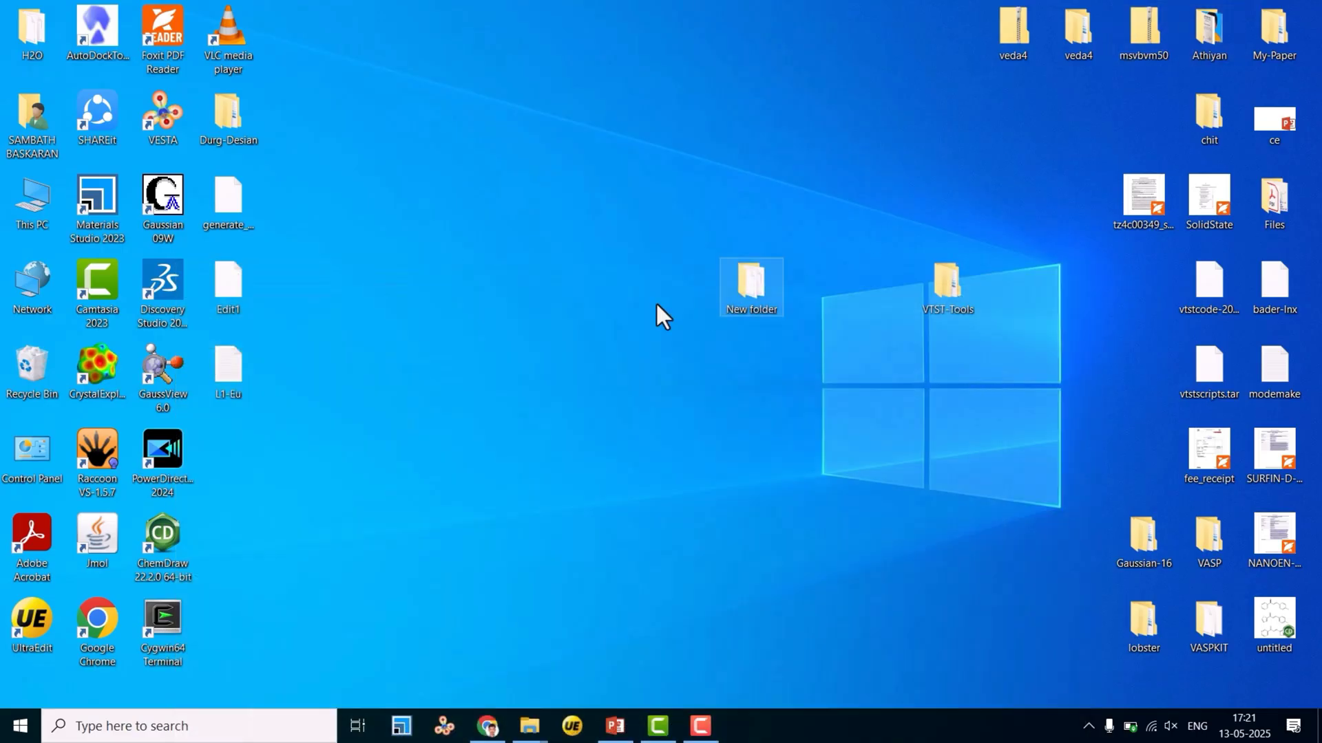
Step: Make 'New folder (2)' on the desktop and paste the vtstscripts and vtstcode-208 TGZ files into it
{"action": "right_click", "coordinate": [543, 176]}
{"action": "mouse_move", "coordinate": [585, 321]}
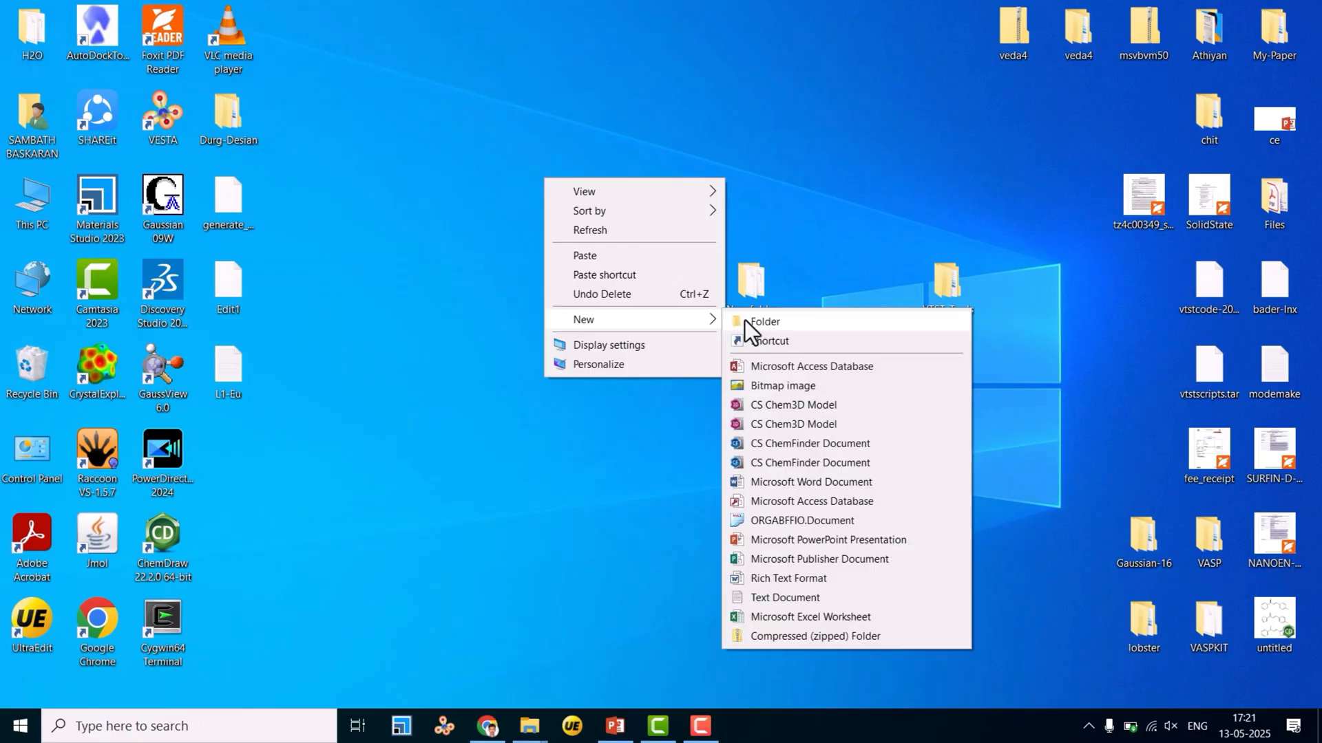
{"action": "left_click", "coordinate": [765, 321]}
{"action": "double_click", "coordinate": [553, 205]}
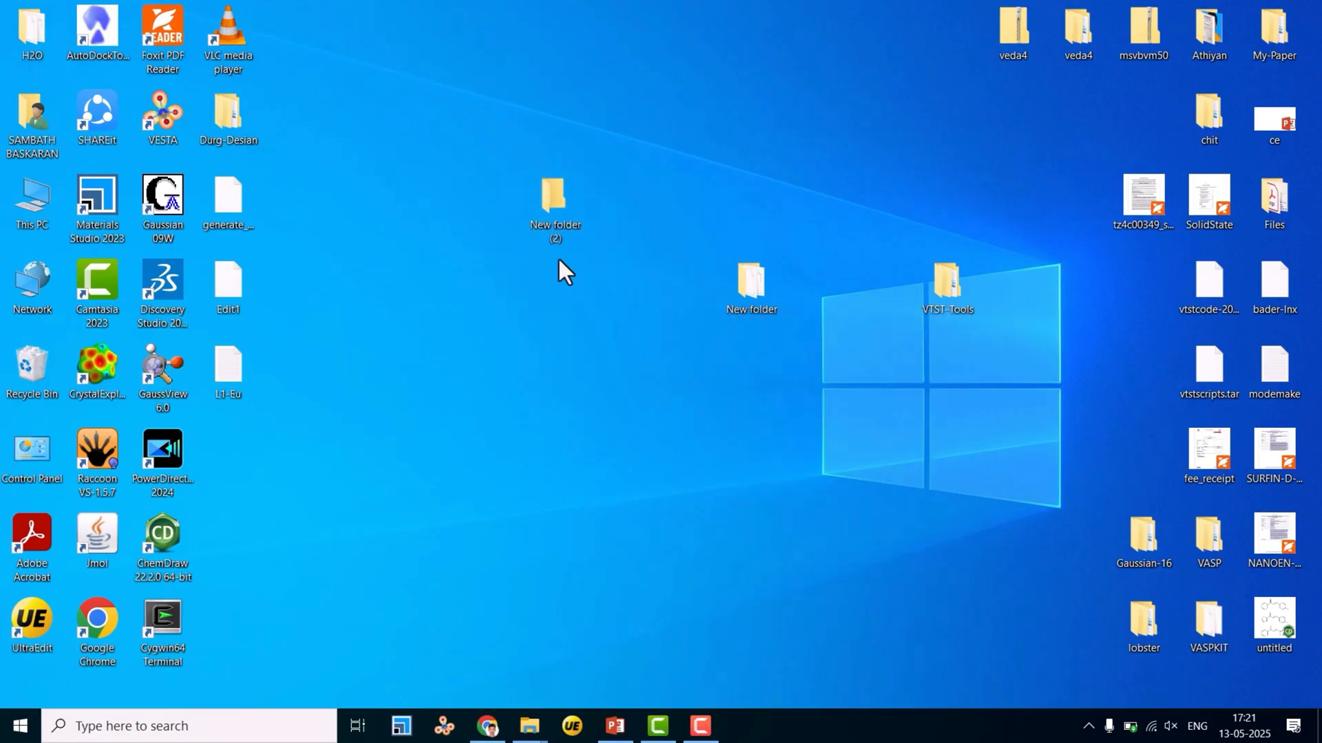
{"action": "right_click", "coordinate": [591, 343]}
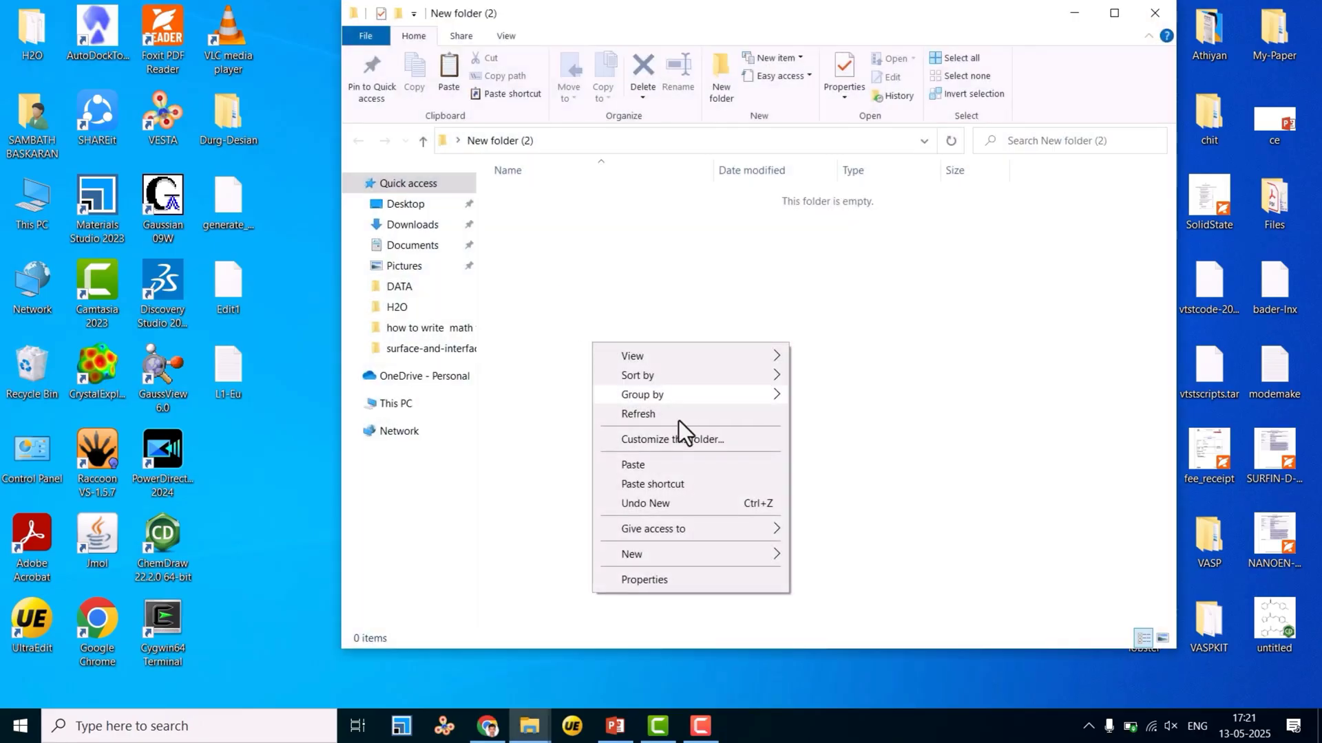
{"action": "left_click", "coordinate": [655, 463]}
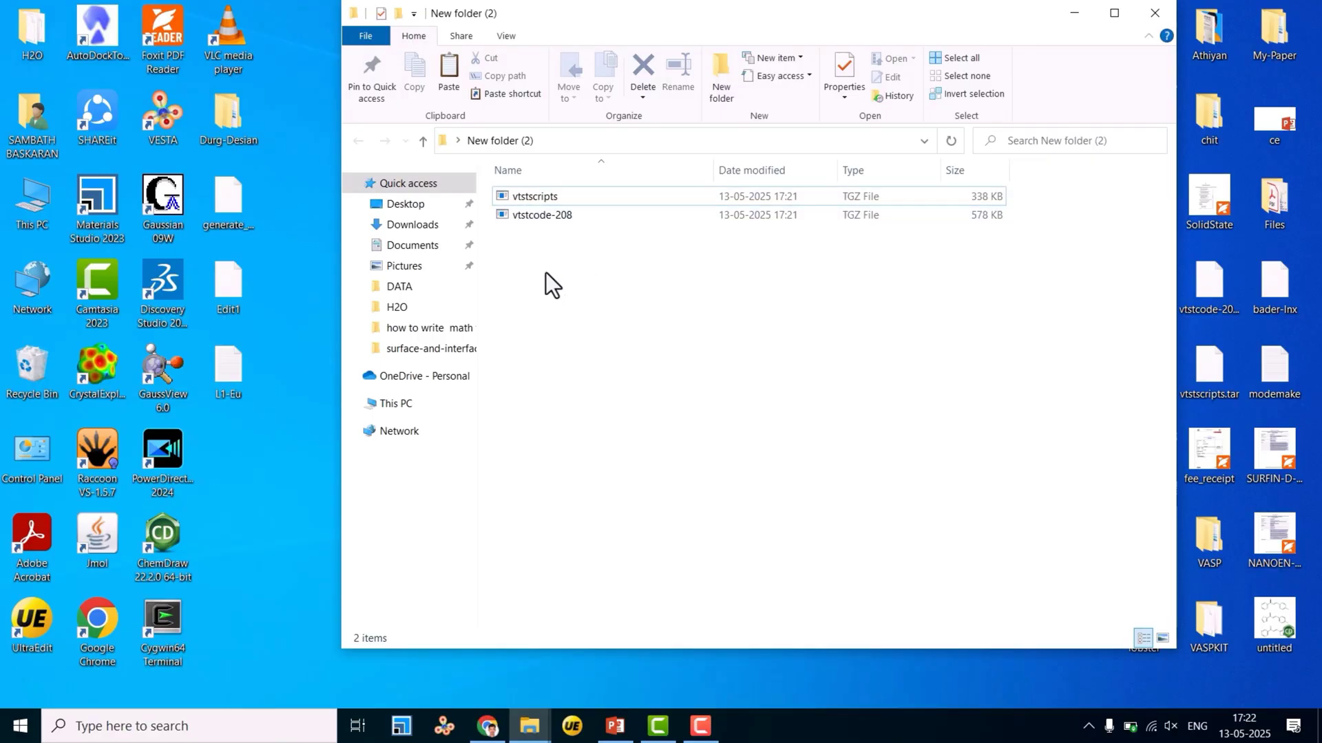
Step: Extract the vtstscripts archive here with 7-Zip
{"action": "left_click", "coordinate": [541, 201]}
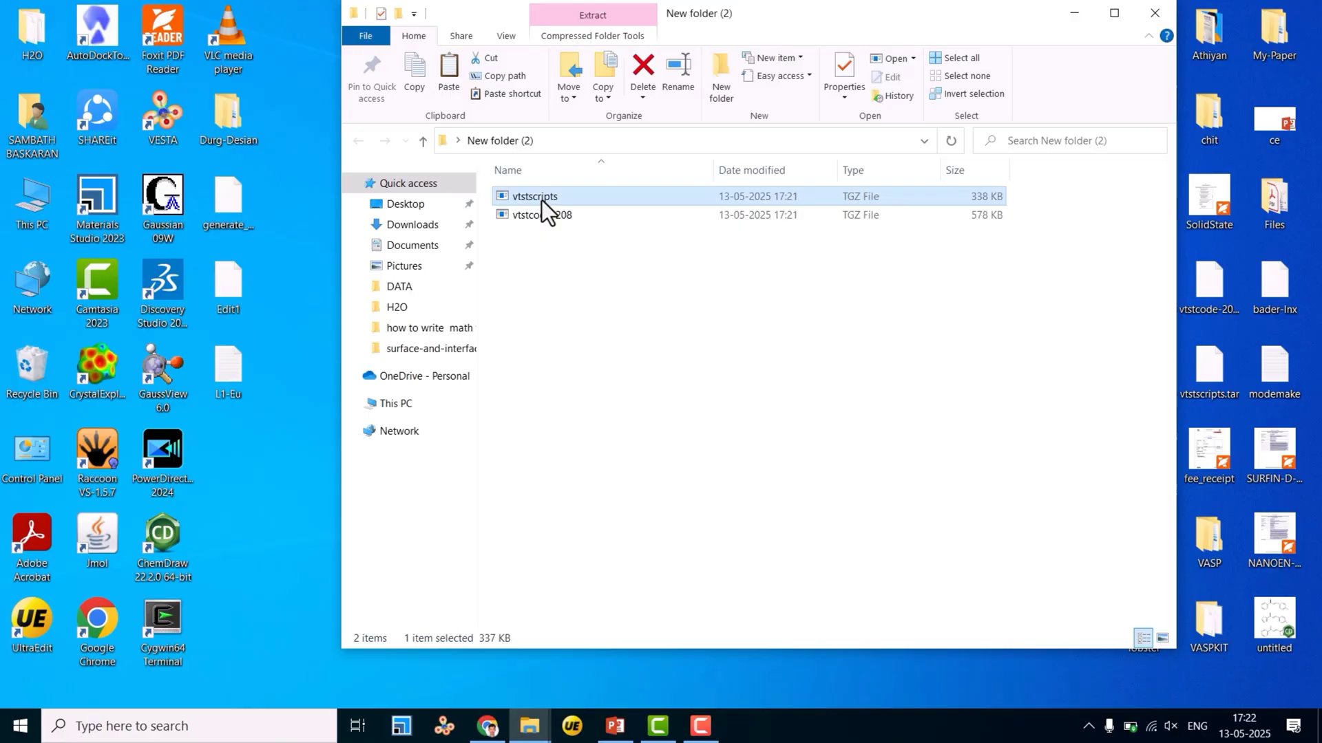
{"action": "right_click", "coordinate": [541, 199]}
{"action": "mouse_move", "coordinate": [640, 251]}
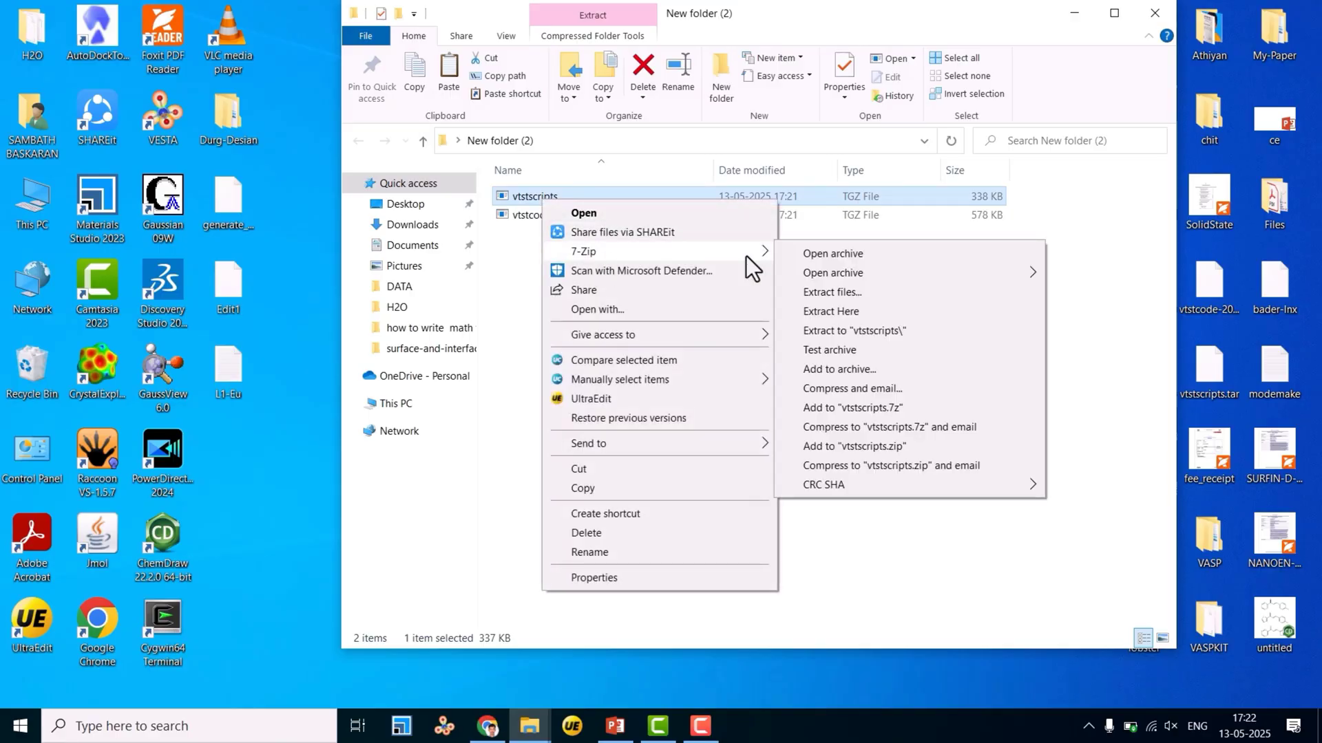
{"action": "left_click", "coordinate": [838, 313]}
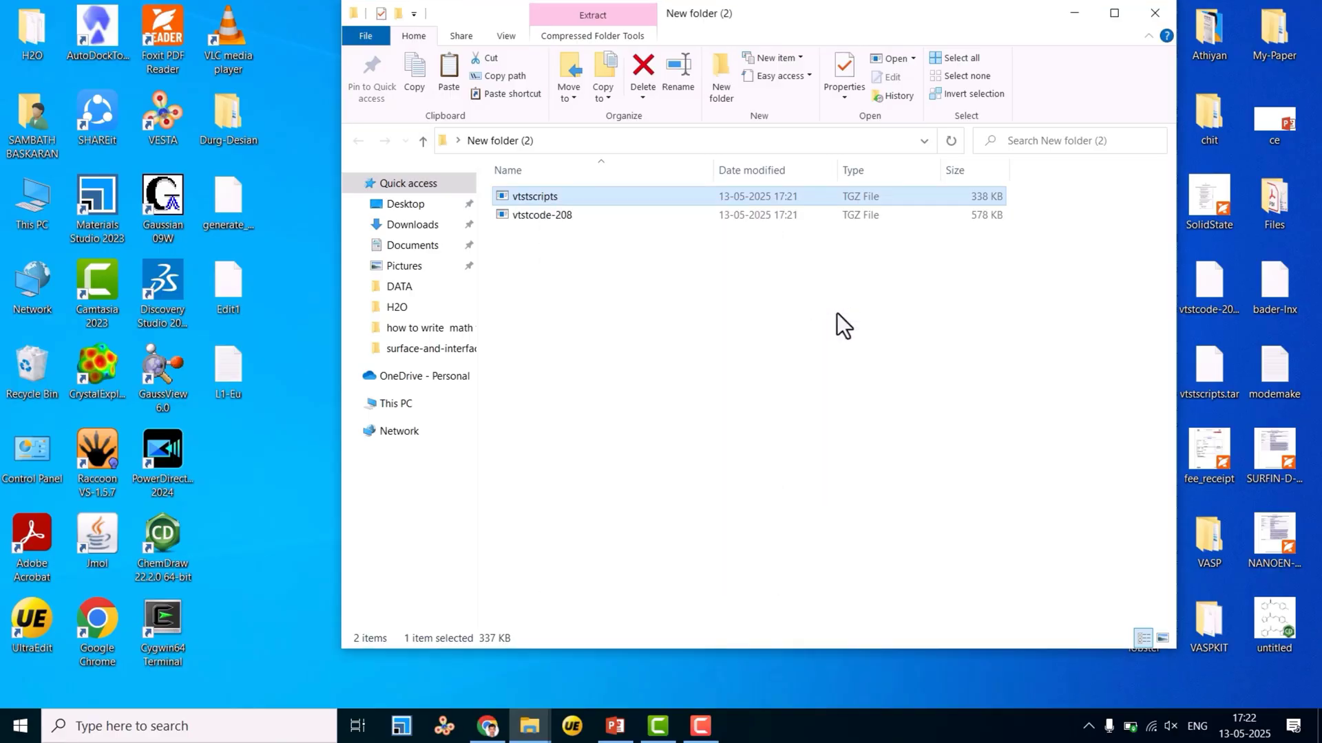
{"action": "left_click", "coordinate": [732, 341]}
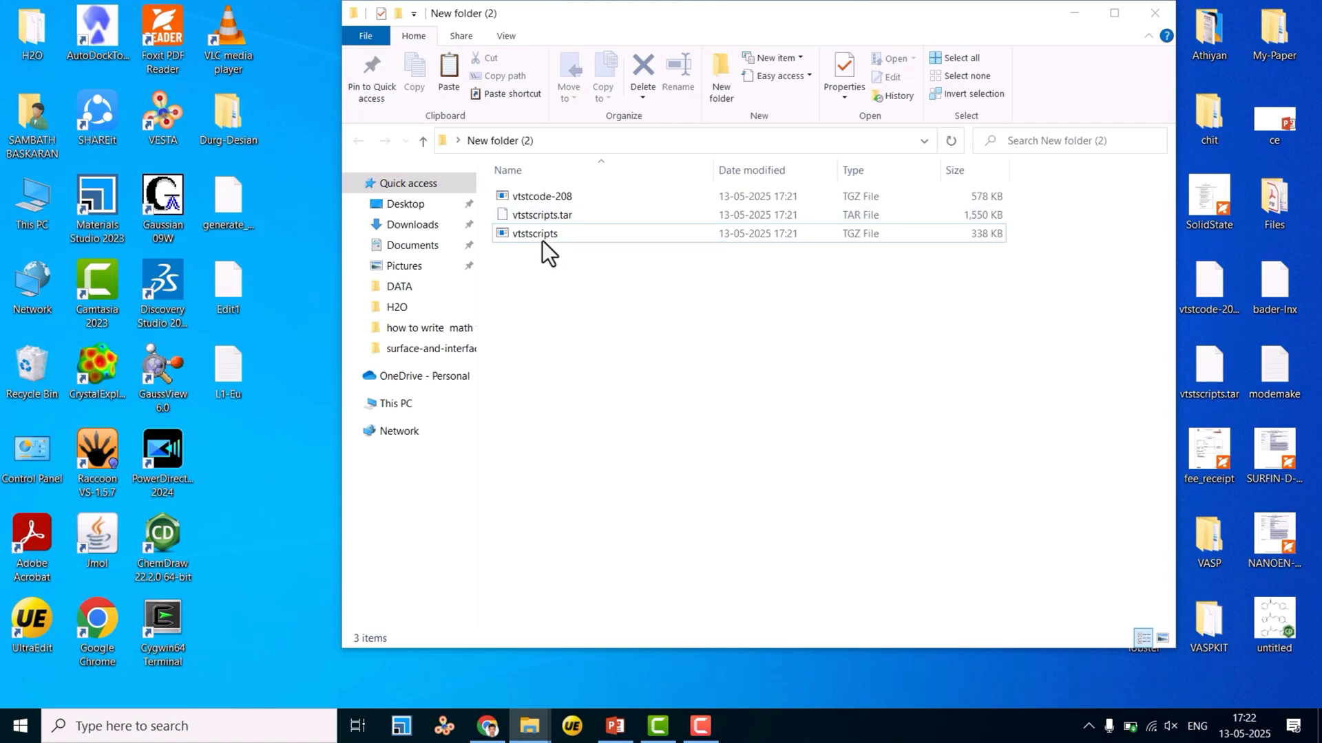
Step: Extract the vtstcode-208 archive here, then delete both original TGZ files
{"action": "left_click", "coordinate": [546, 198]}
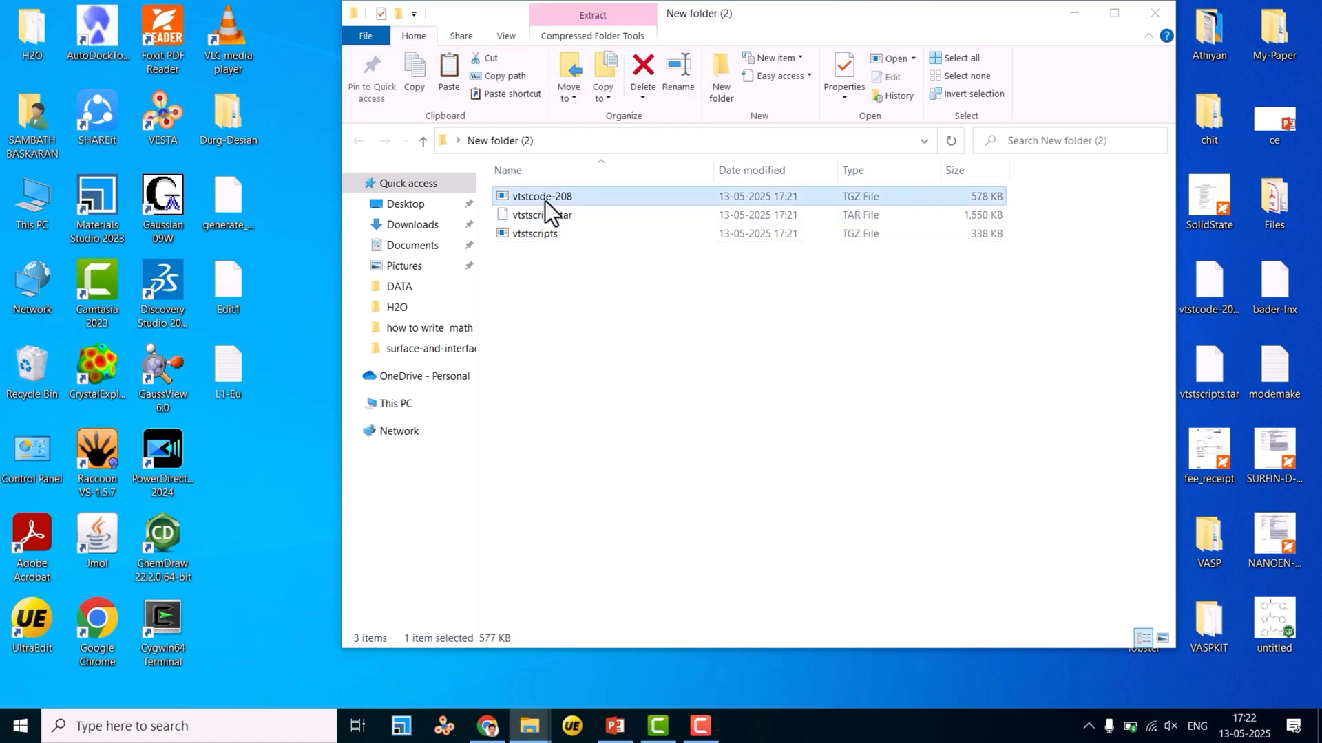
{"action": "right_click", "coordinate": [545, 202]}
{"action": "mouse_move", "coordinate": [620, 252]}
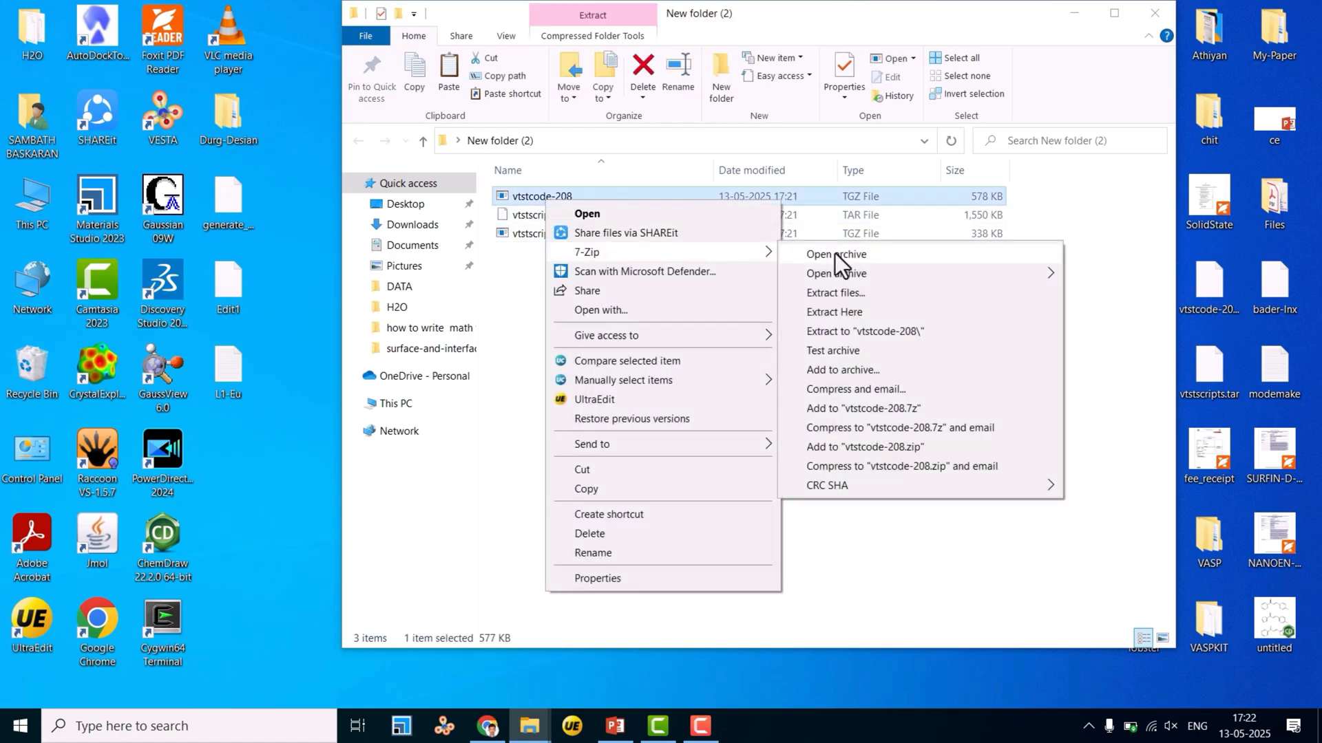
{"action": "left_click", "coordinate": [837, 313]}
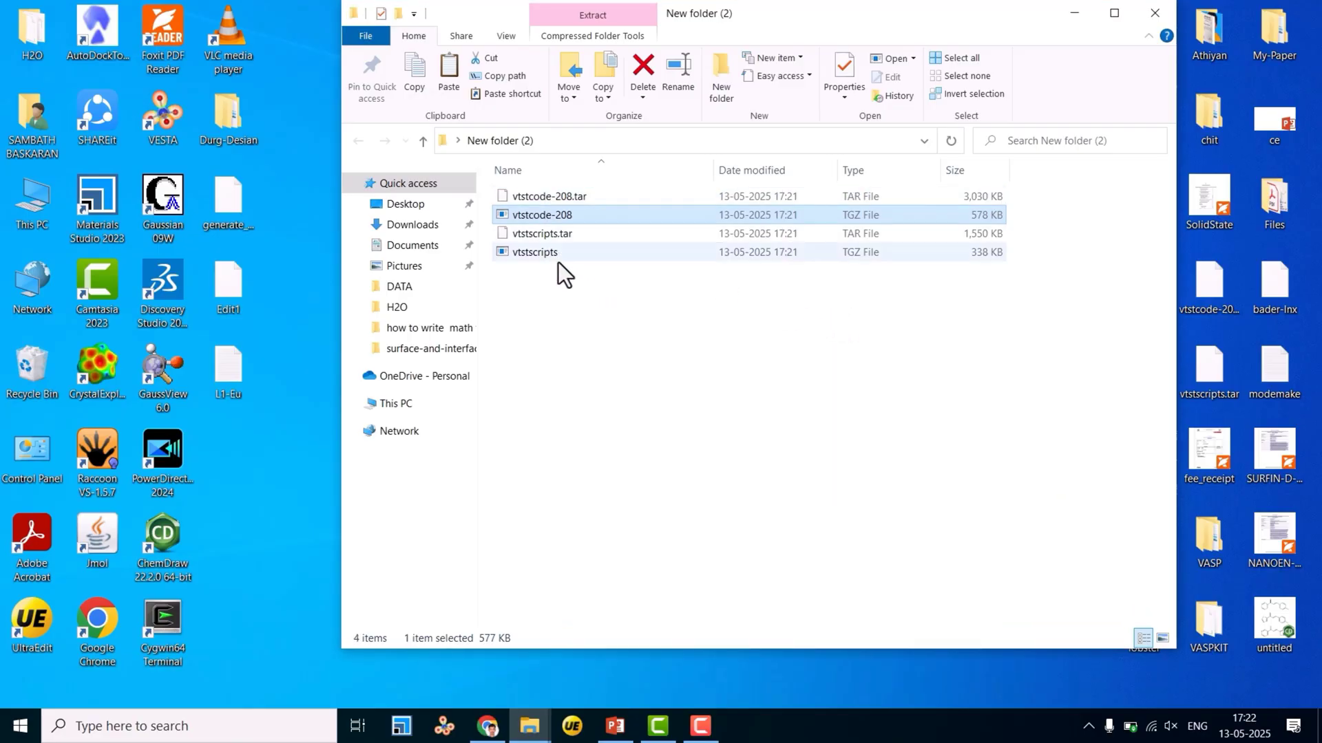
{"action": "left_click", "coordinate": [545, 254], "text": "ctrl"}
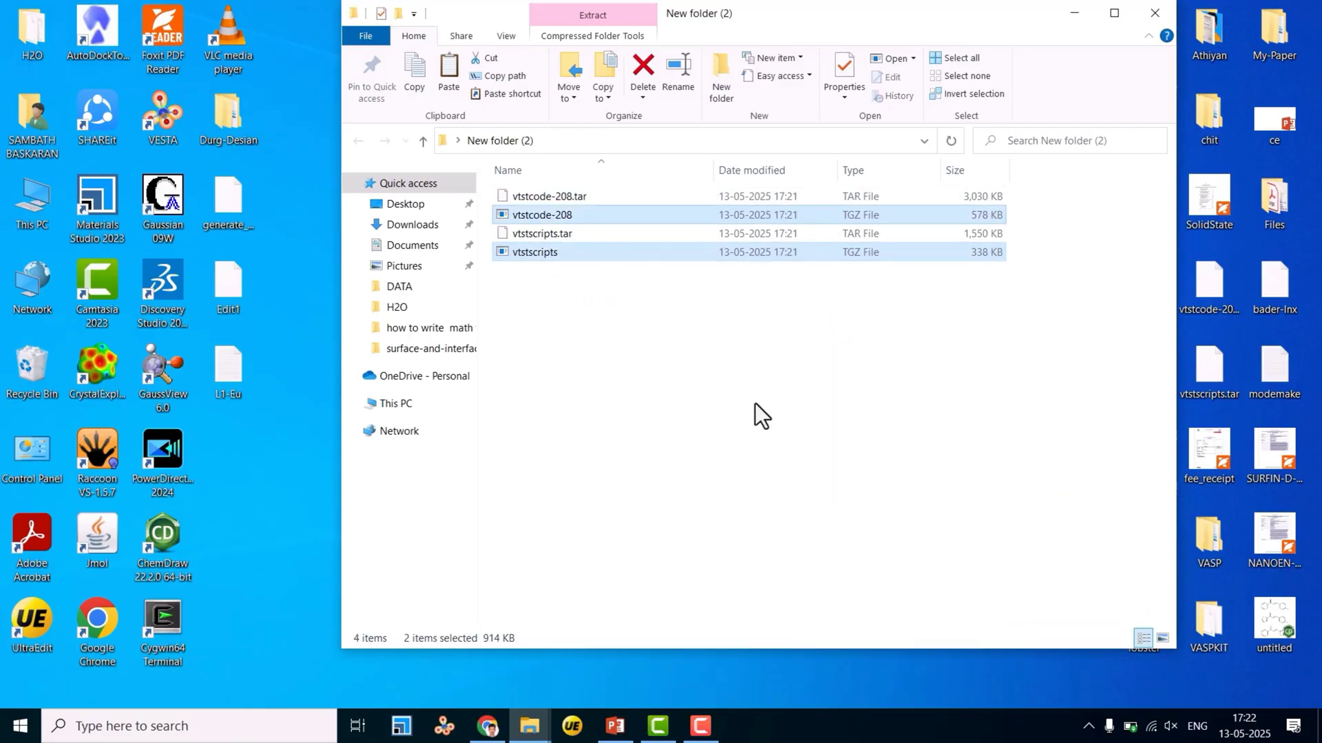
{"action": "key", "text": "Delete"}
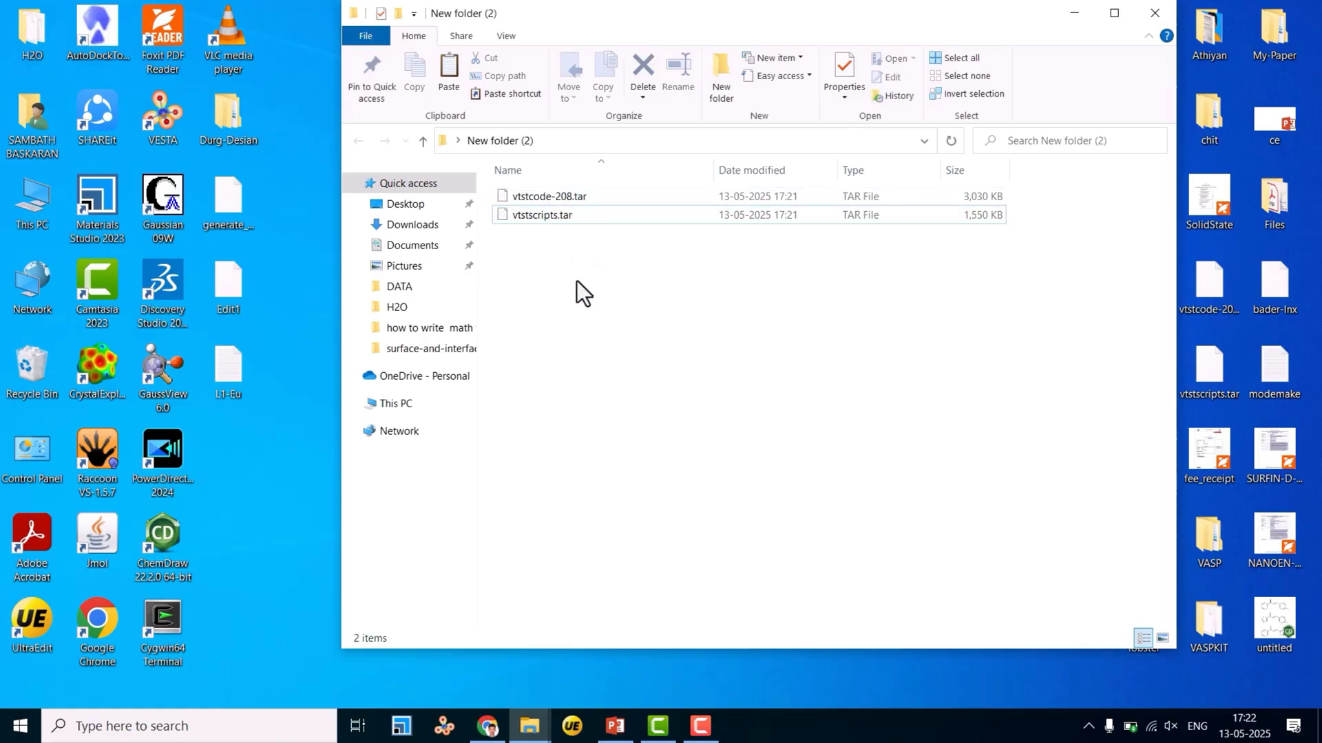
Step: Extract vtstcode-208.tar into its own folder with 7-Zip and delete the .tar file
{"action": "left_click", "coordinate": [559, 196]}
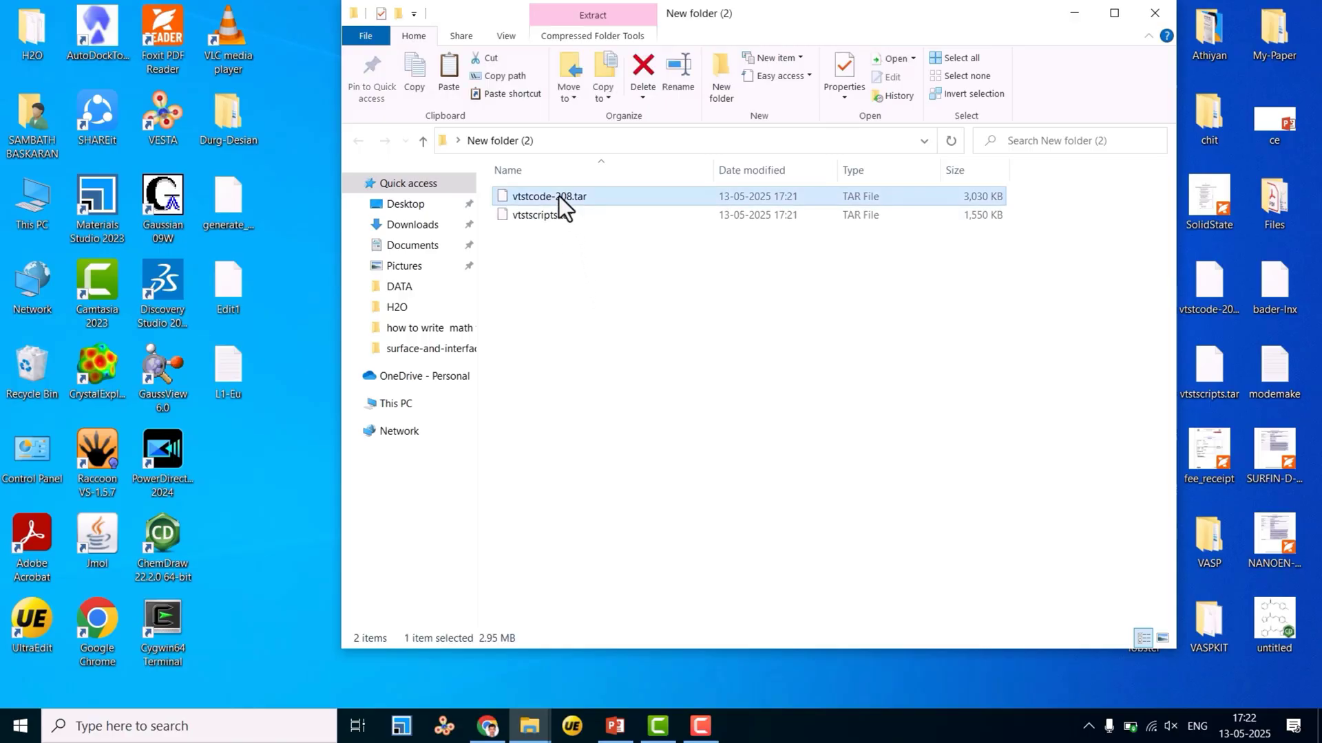
{"action": "right_click", "coordinate": [559, 197]}
{"action": "mouse_move", "coordinate": [602, 247]}
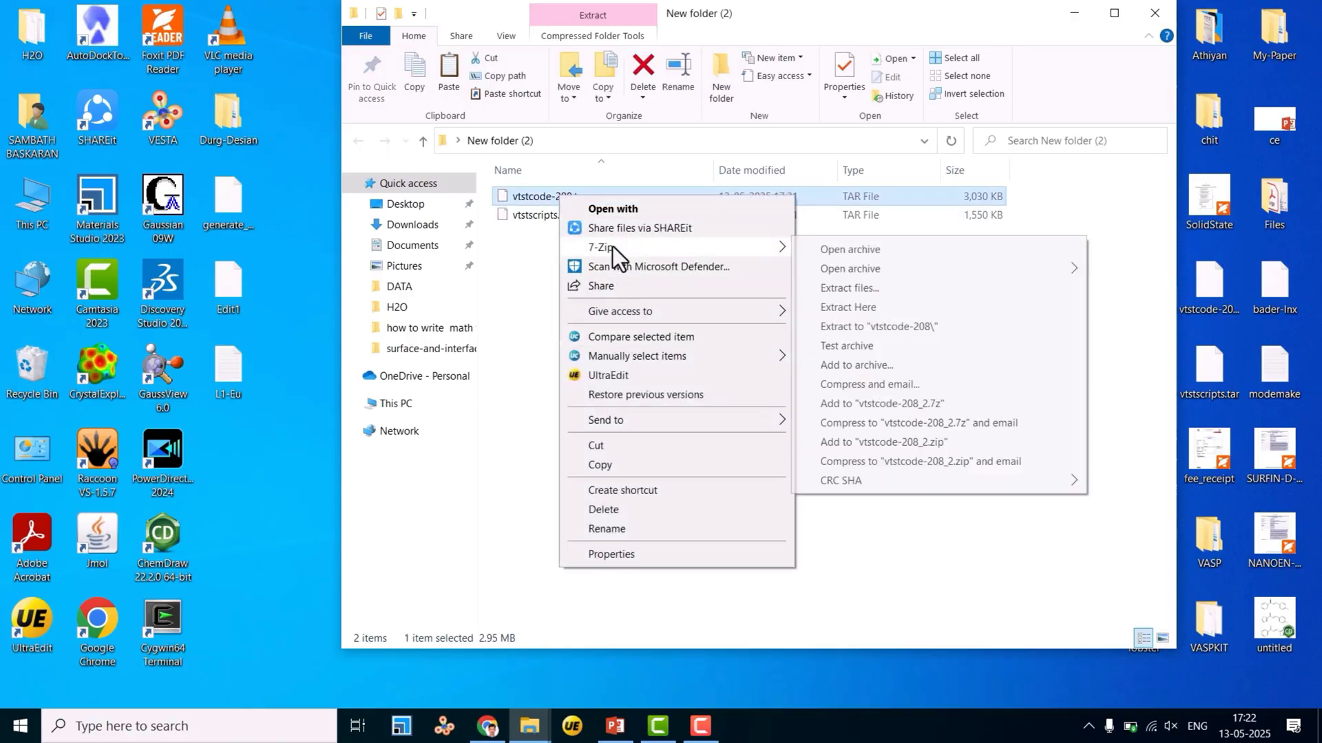
{"action": "left_click", "coordinate": [872, 306]}
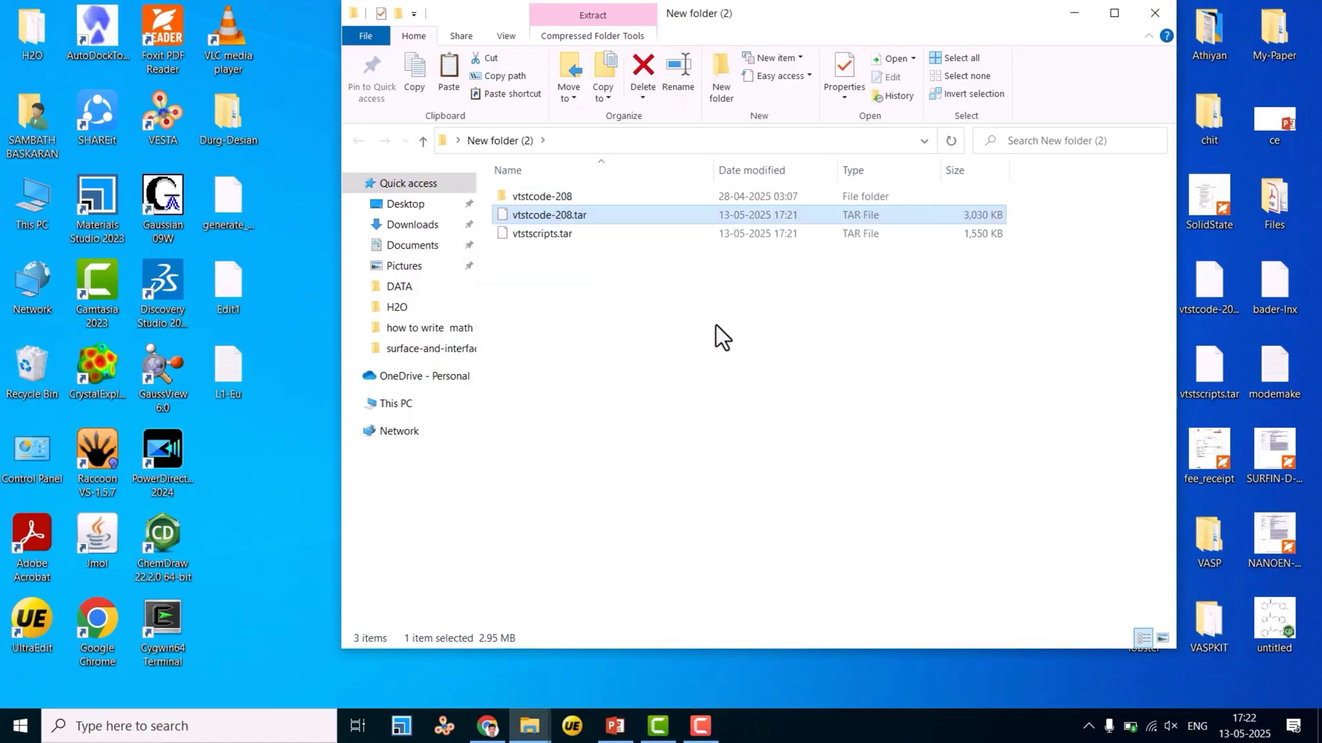
{"action": "left_click", "coordinate": [716, 326]}
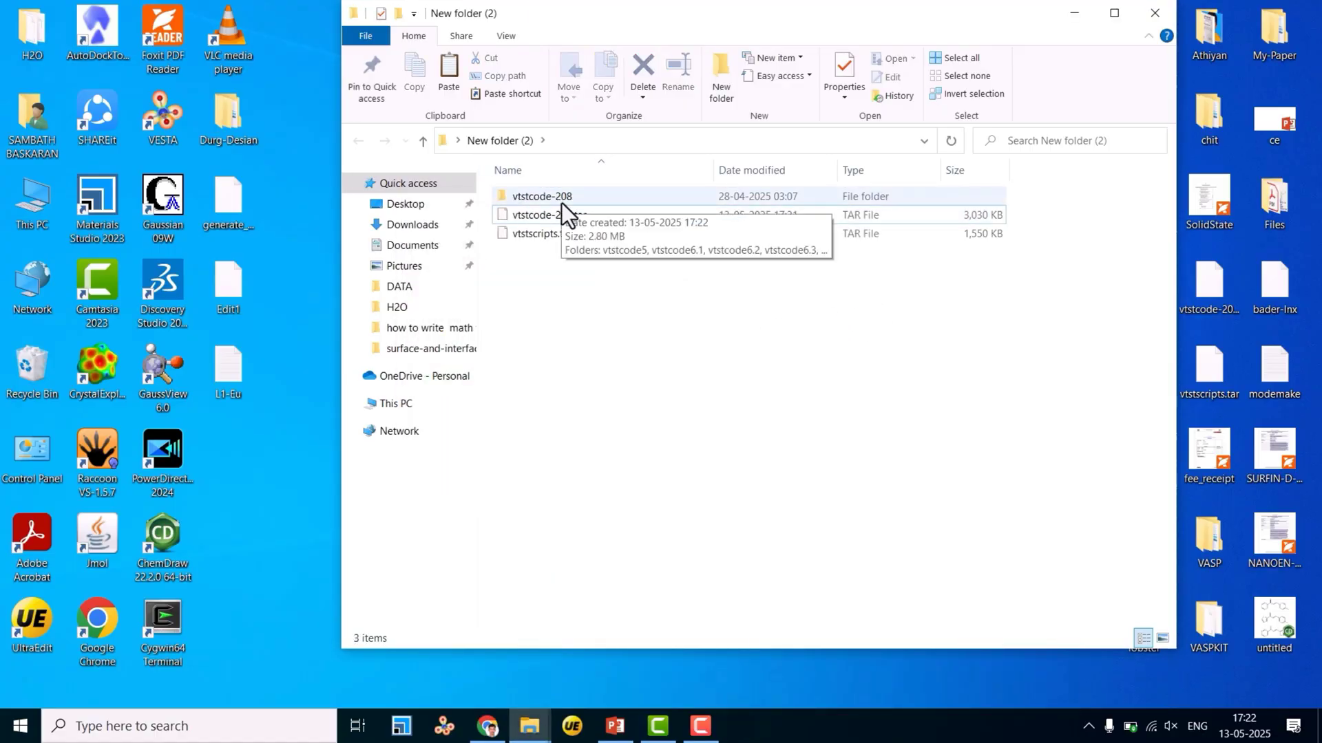
{"action": "left_click", "coordinate": [558, 216]}
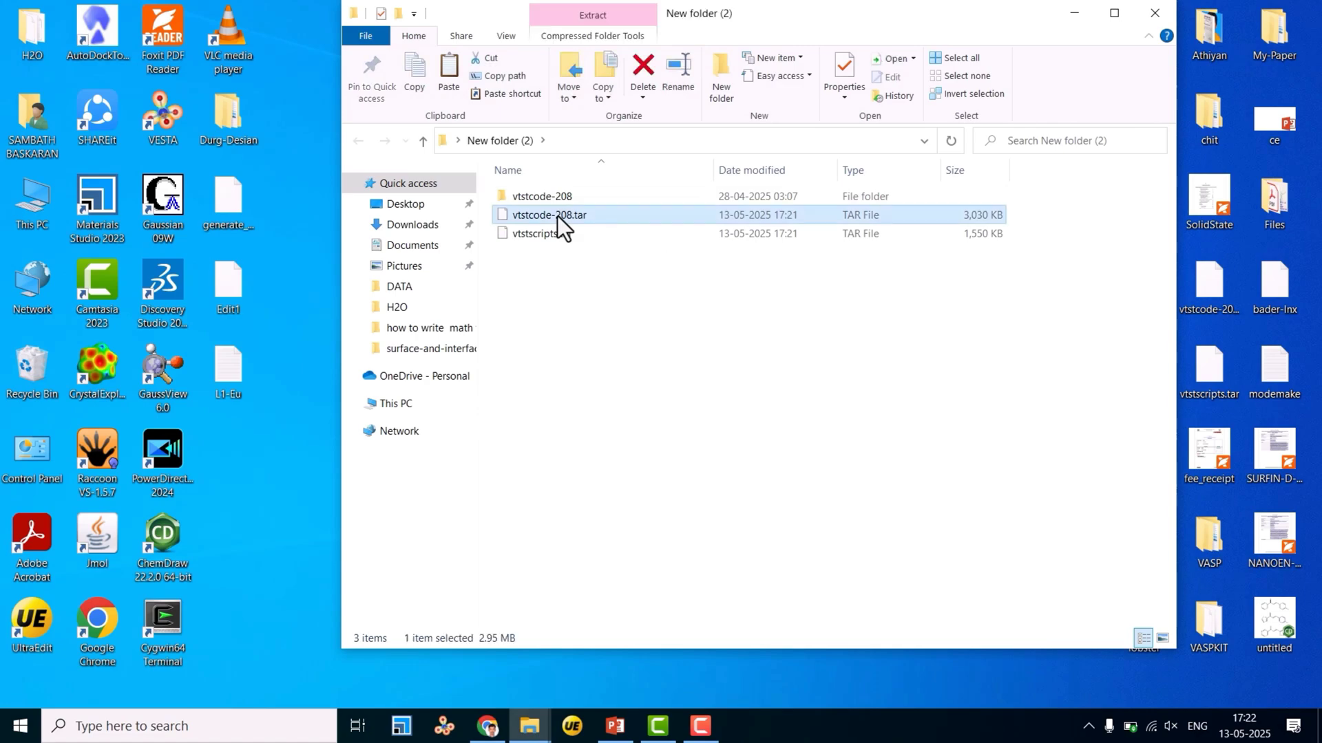
{"action": "key", "text": "Delete"}
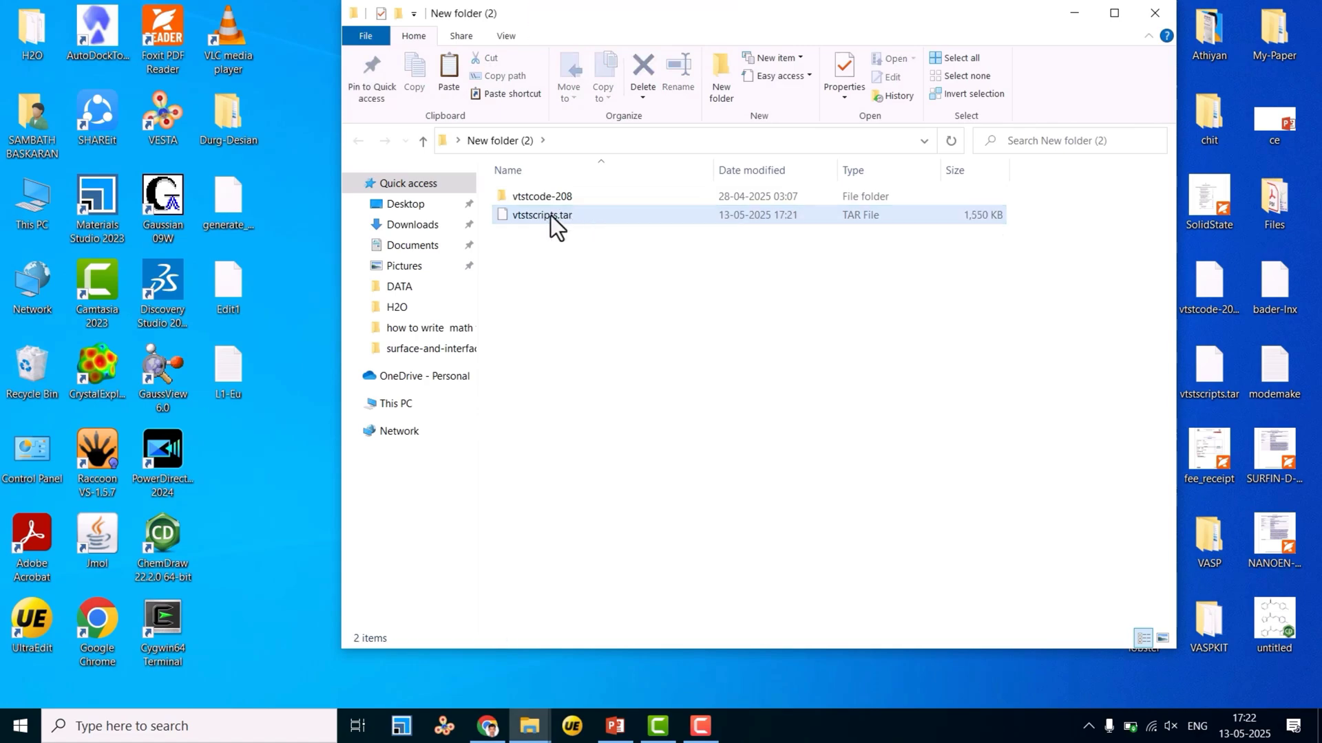
Step: Extract vtstscripts.tar here, delete the leftover .tar, and select the vtstcode-208 folder
{"action": "left_click", "coordinate": [550, 216]}
{"action": "right_click", "coordinate": [550, 216]}
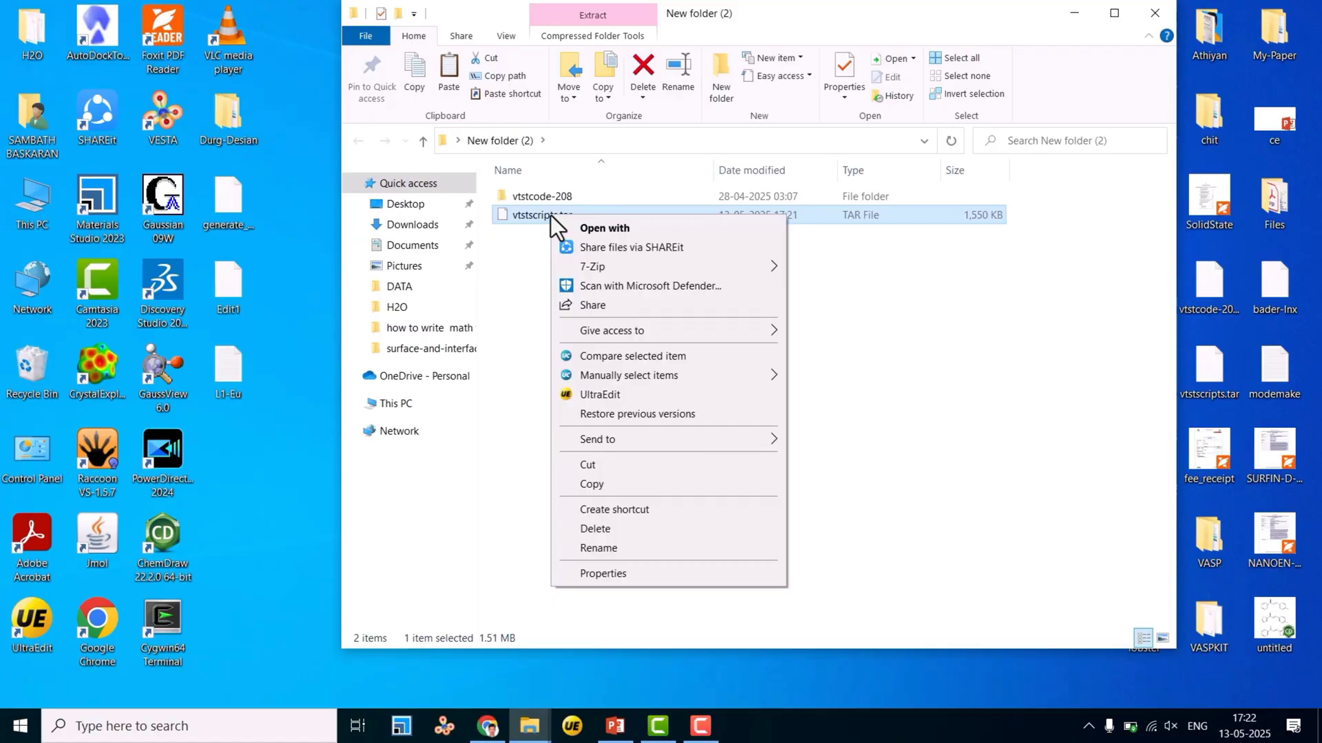
{"action": "mouse_move", "coordinate": [590, 267]}
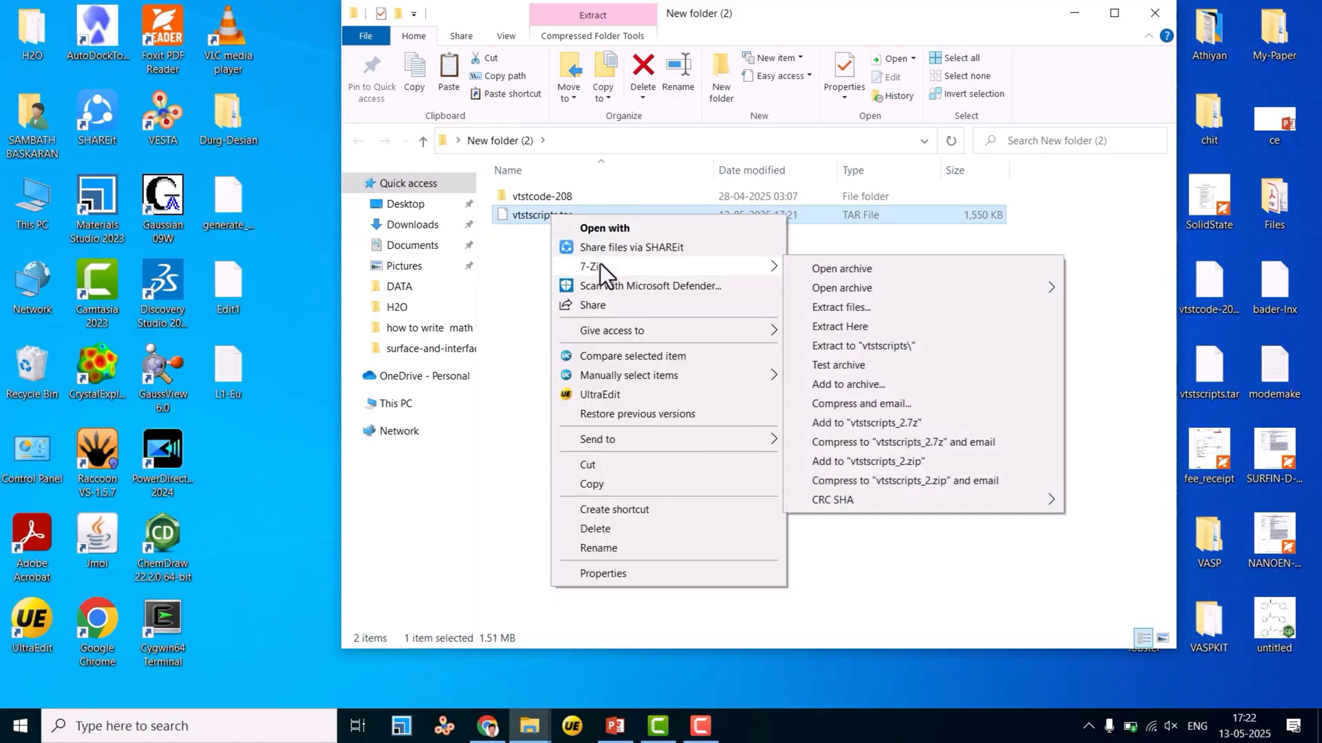
{"action": "left_click", "coordinate": [853, 325]}
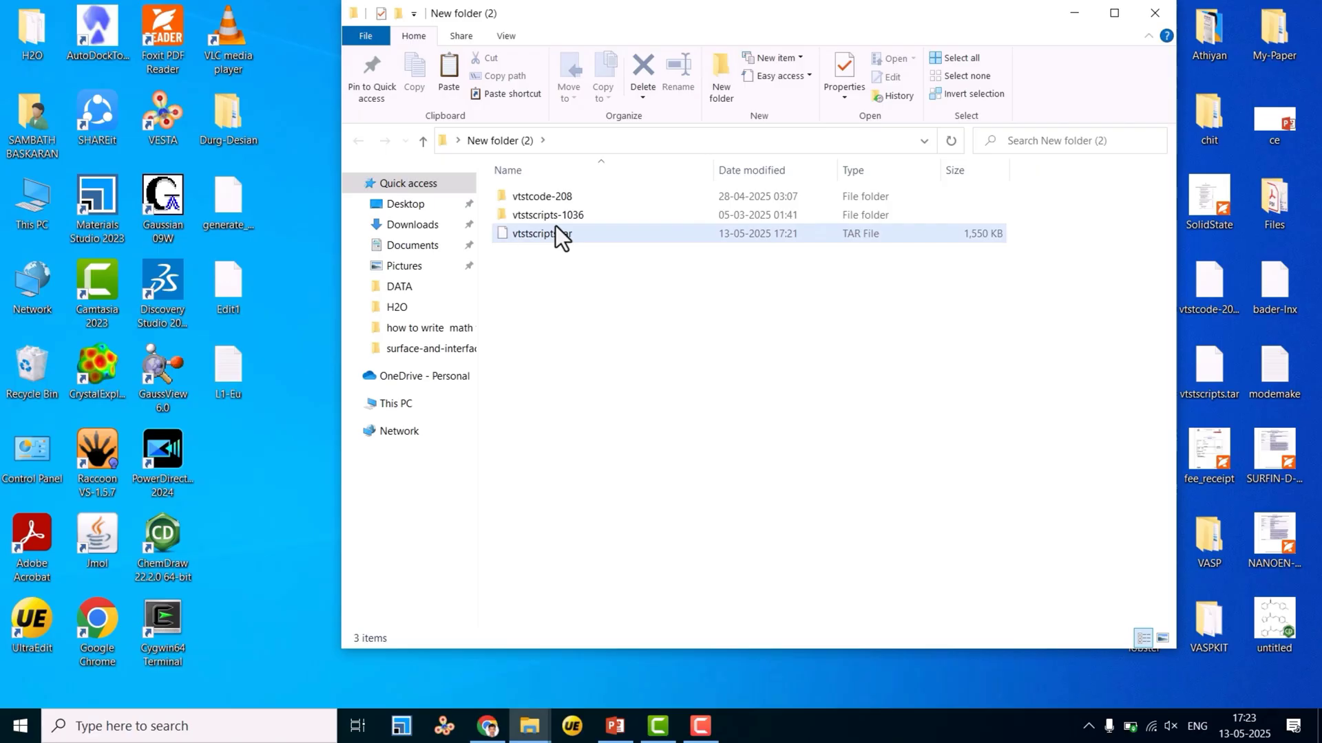
{"action": "left_click", "coordinate": [555, 233]}
{"action": "key", "text": "Delete"}
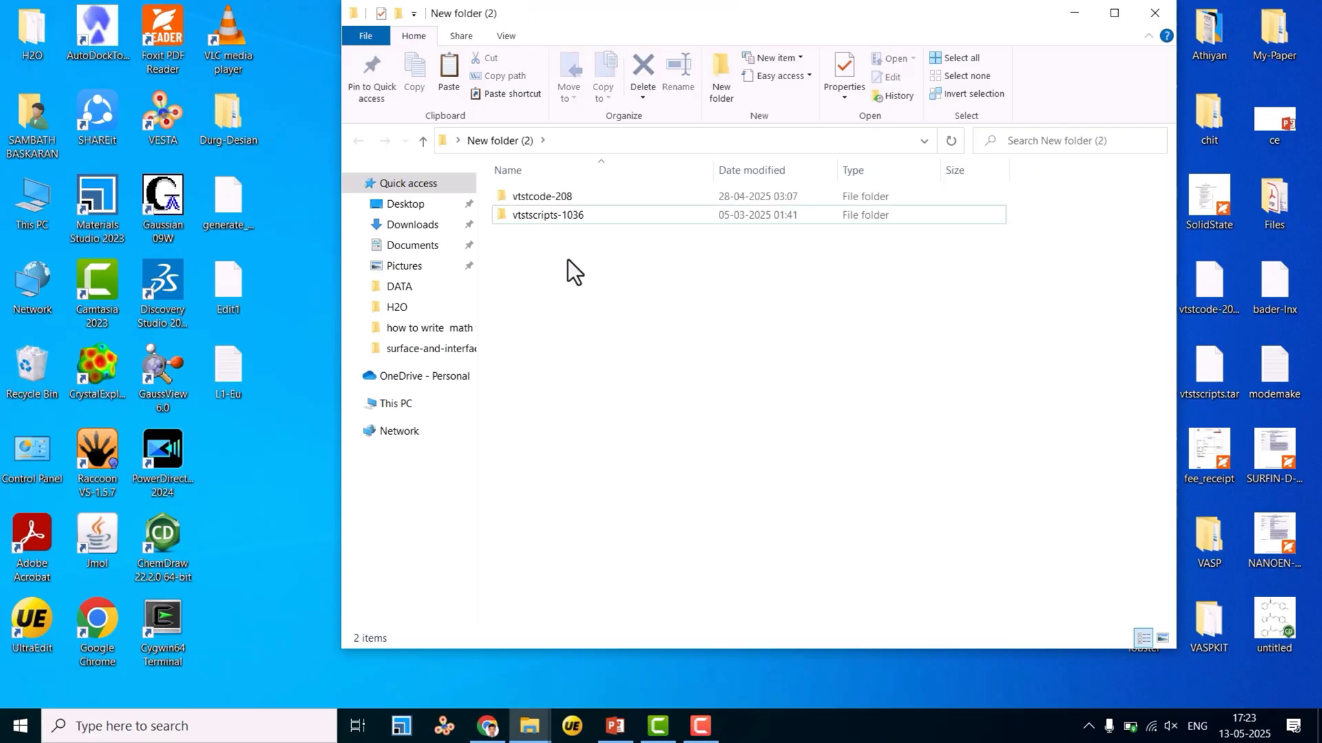
{"action": "left_click", "coordinate": [543, 196]}
{"action": "double_click", "coordinate": [535, 200]}
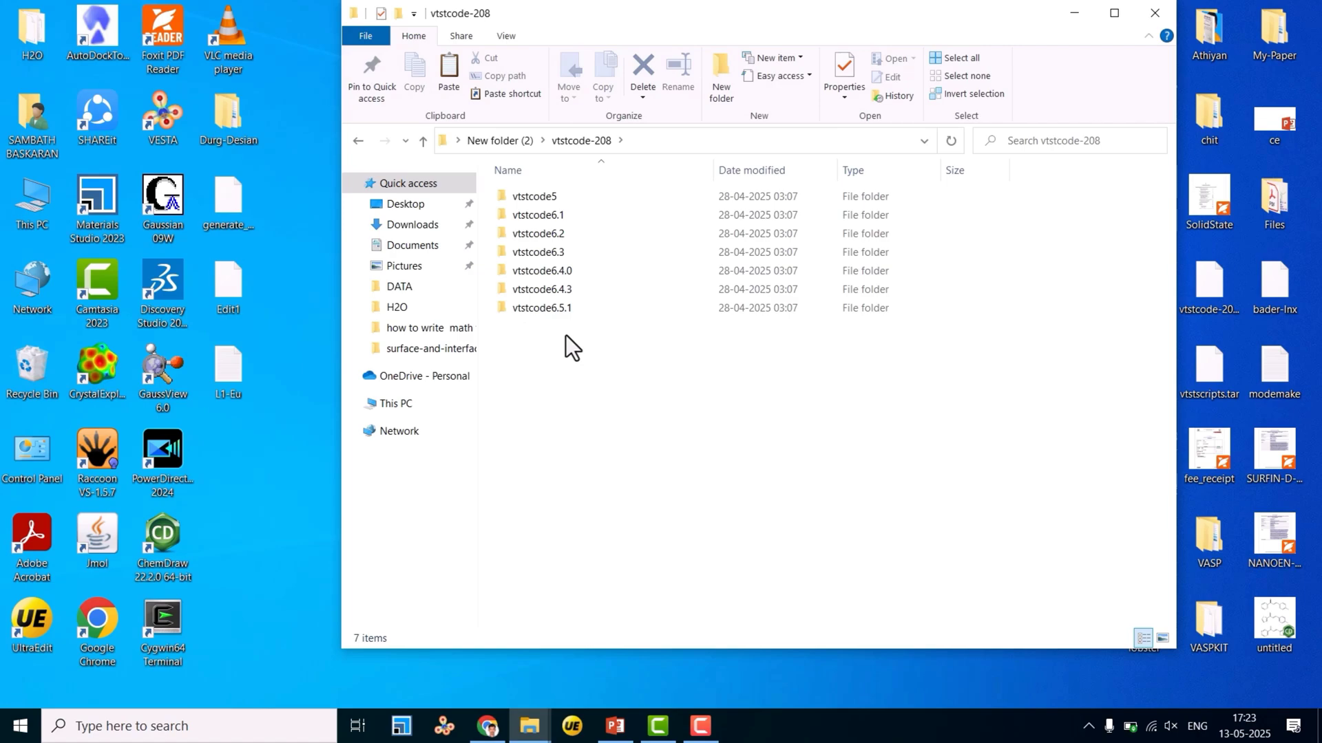
{"action": "left_click", "coordinate": [546, 310]}
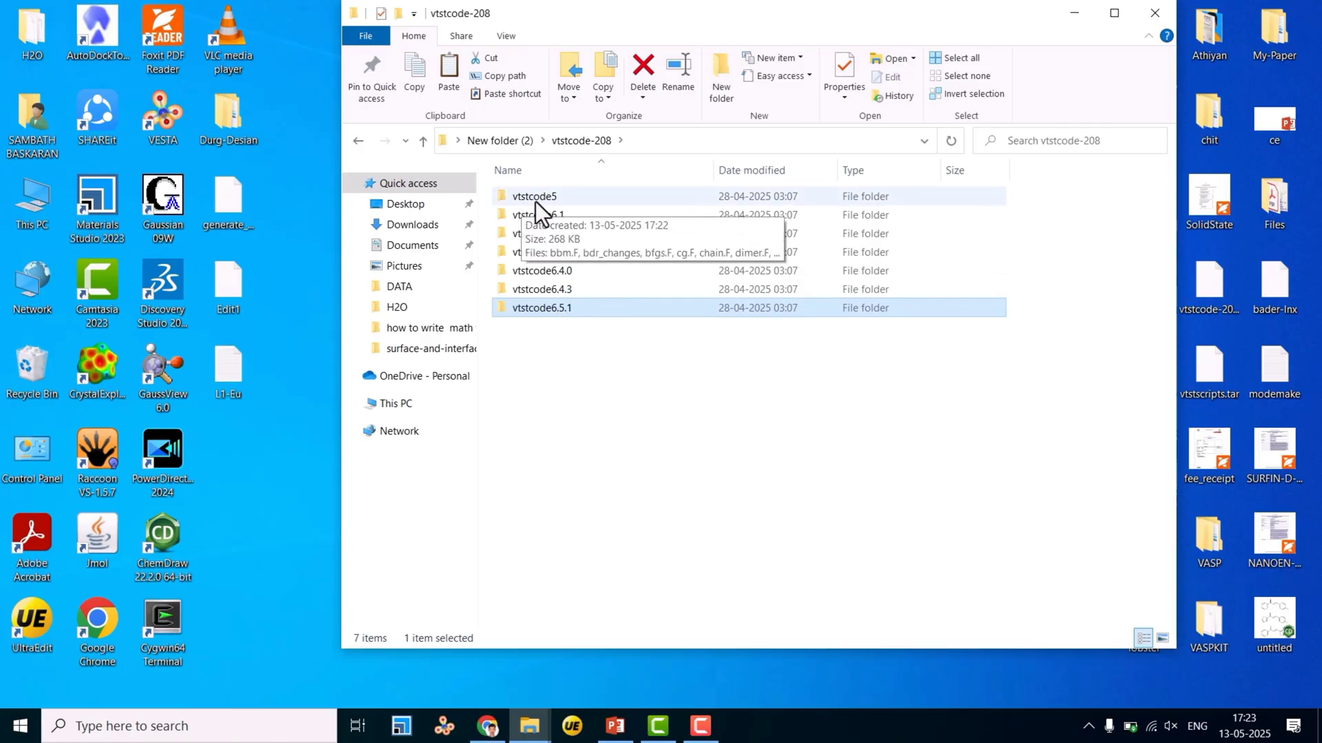
{"action": "left_click", "coordinate": [565, 399]}
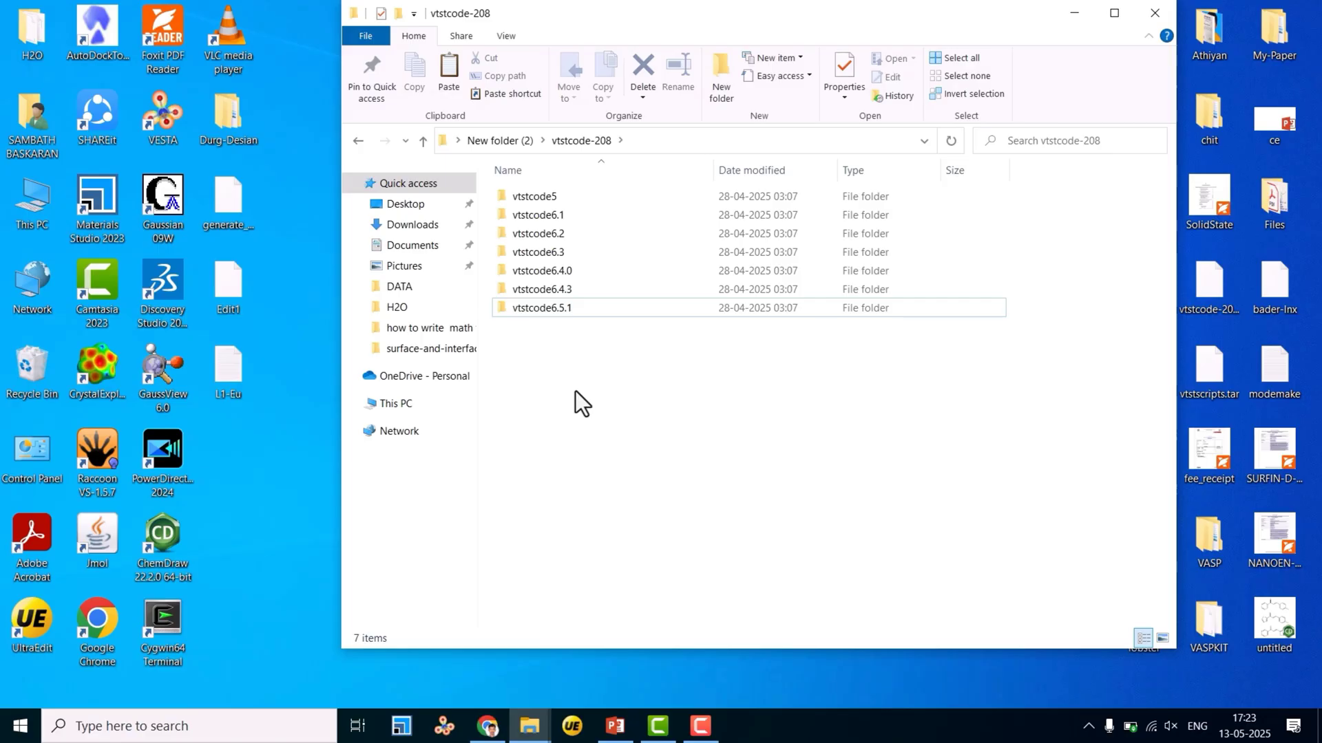
{"action": "left_click", "coordinate": [424, 142]}
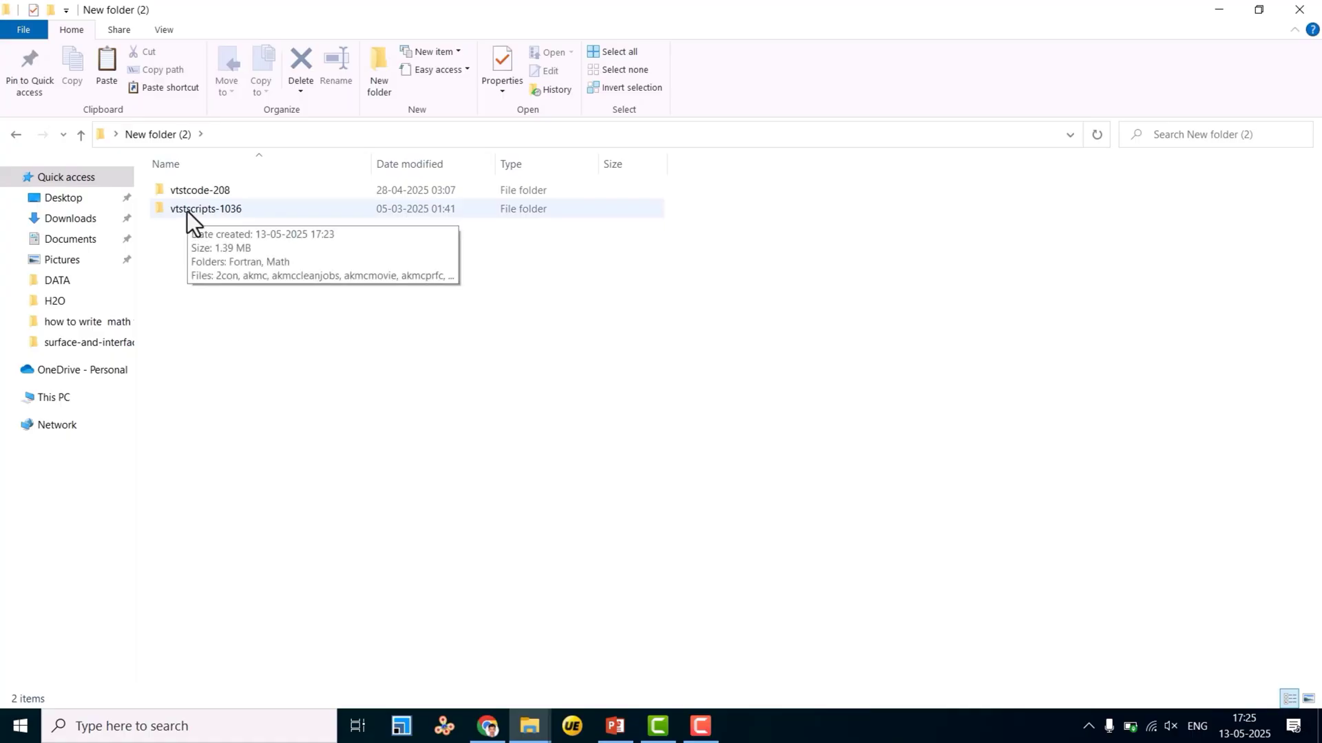
{"action": "double_click", "coordinate": [188, 211]}
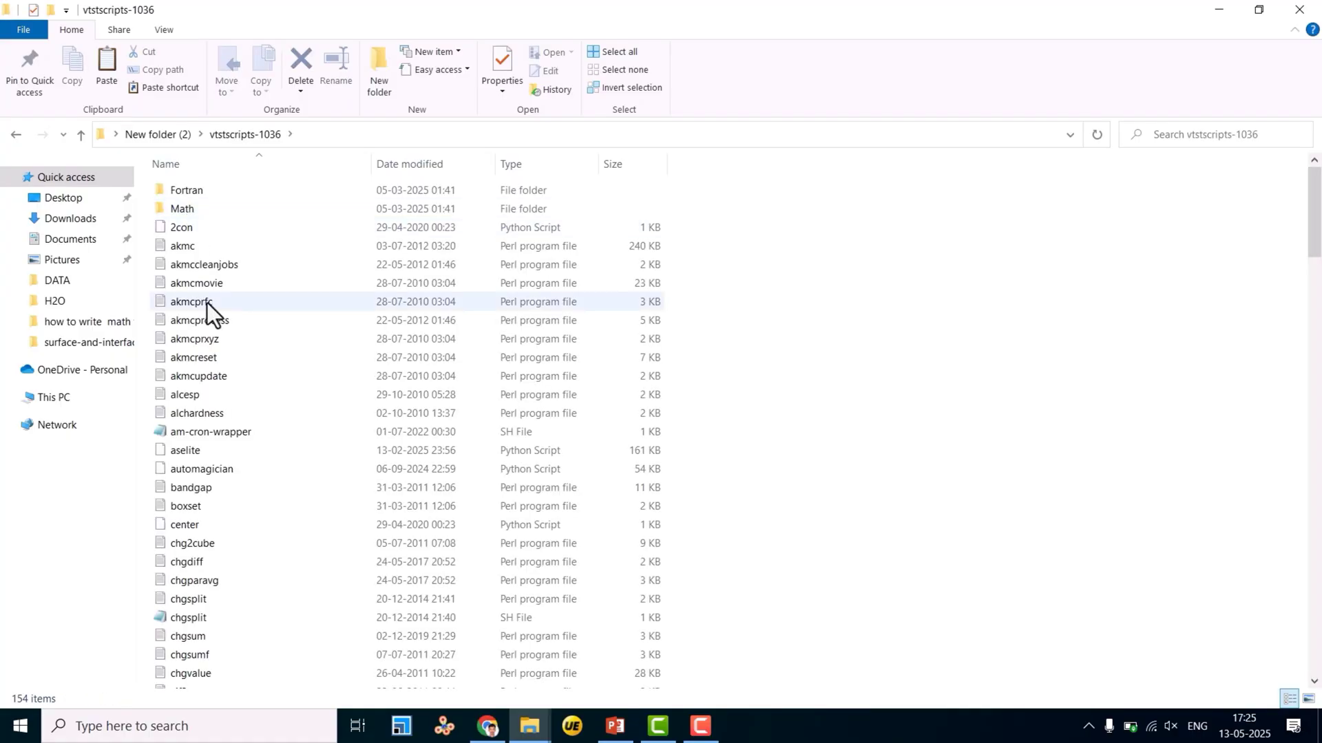
{"action": "scroll", "coordinate": [207, 303], "scroll_direction": "down", "scroll_amount": 5}
{"action": "scroll", "coordinate": [207, 304], "scroll_direction": "down", "scroll_amount": 5}
{"action": "scroll", "coordinate": [209, 304], "scroll_direction": "down", "scroll_amount": 4}
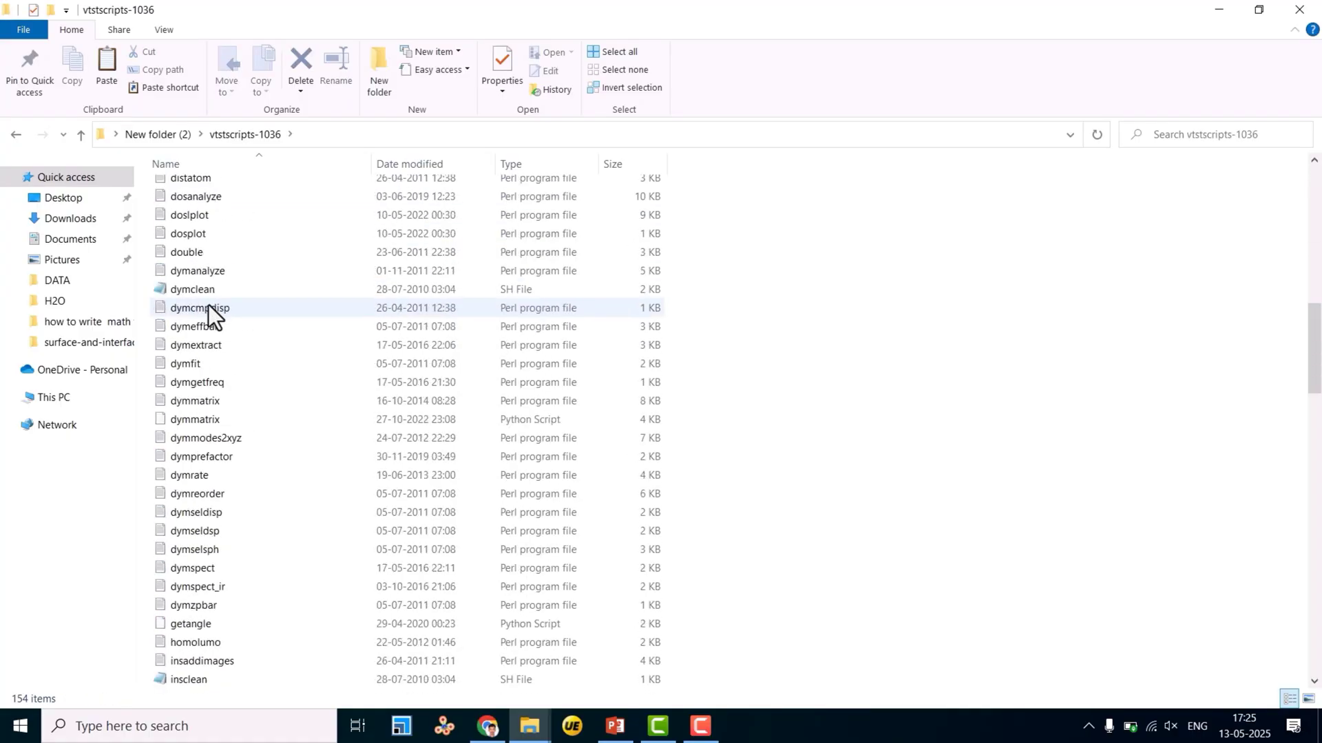
{"action": "scroll", "coordinate": [208, 305], "scroll_direction": "down", "scroll_amount": 5}
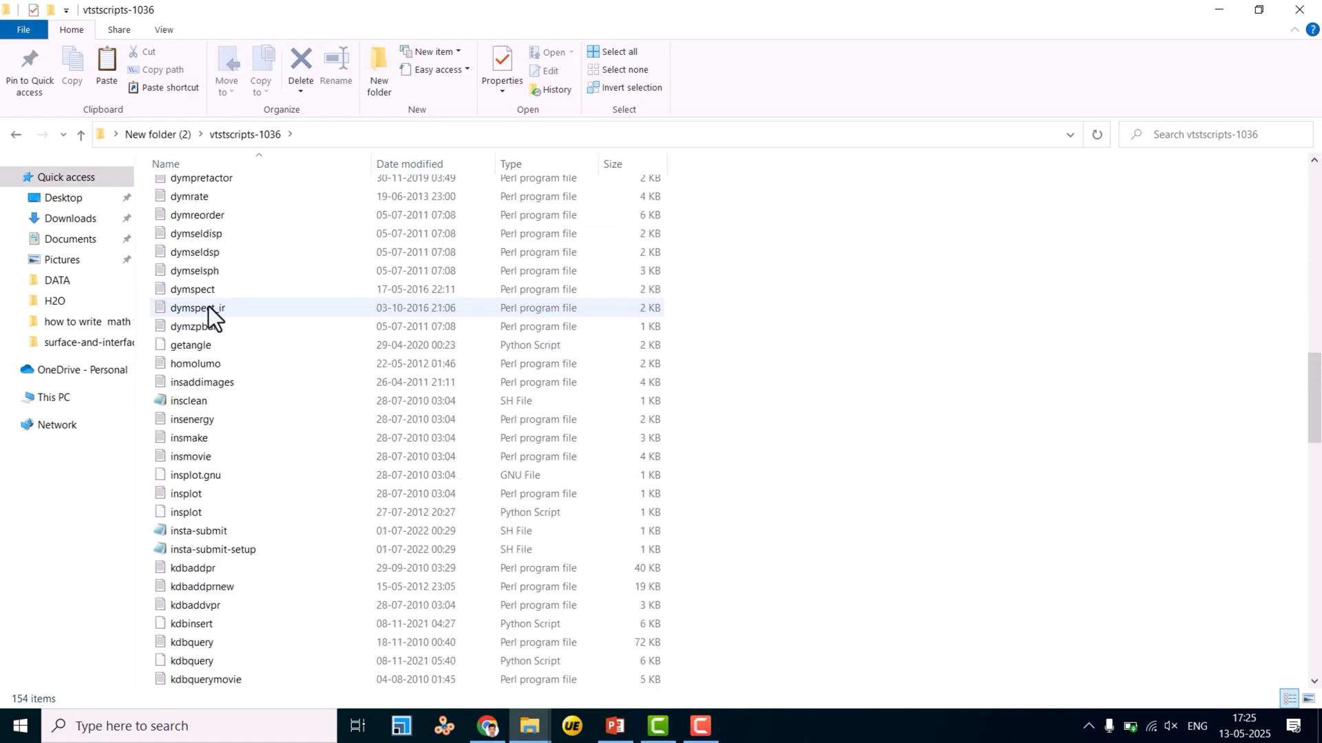
{"action": "scroll", "coordinate": [210, 306], "scroll_direction": "down", "scroll_amount": 5}
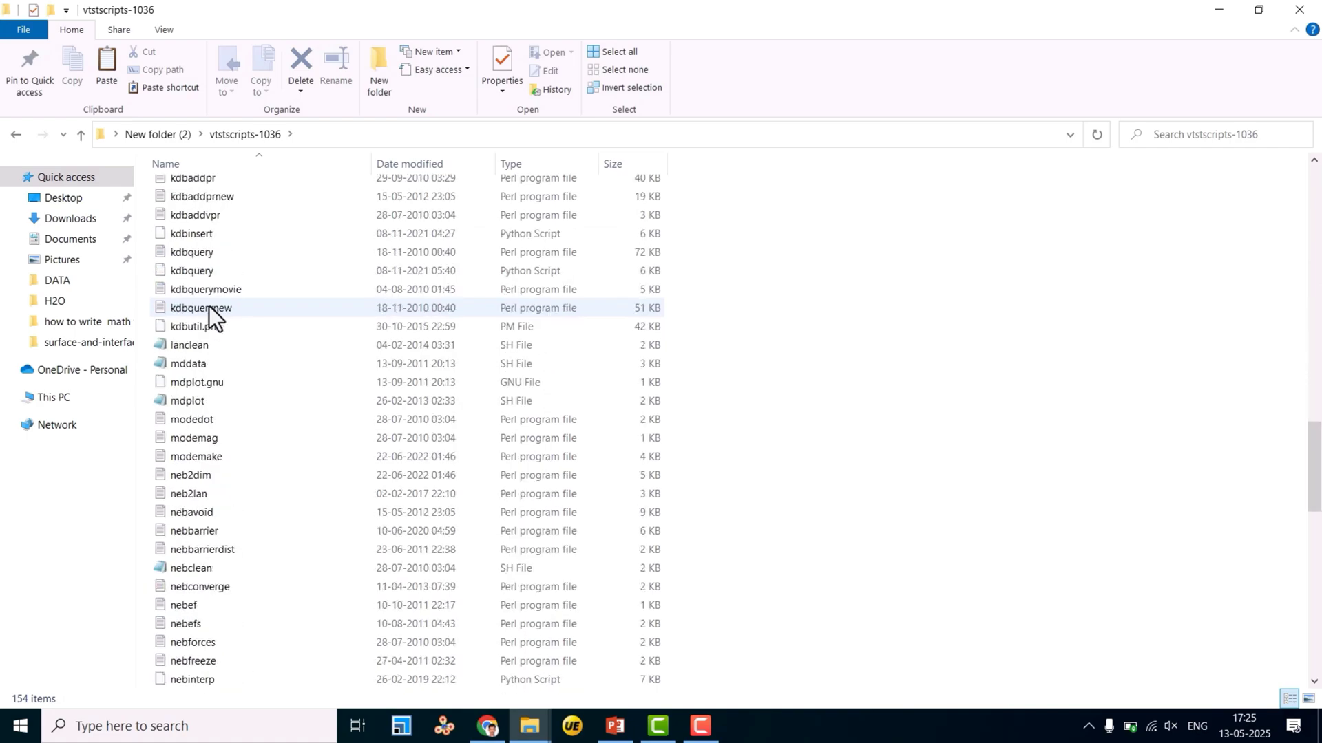
Step: Browse the vtstscripts-1036 script list and select the modemake script
{"action": "left_click", "coordinate": [197, 462]}
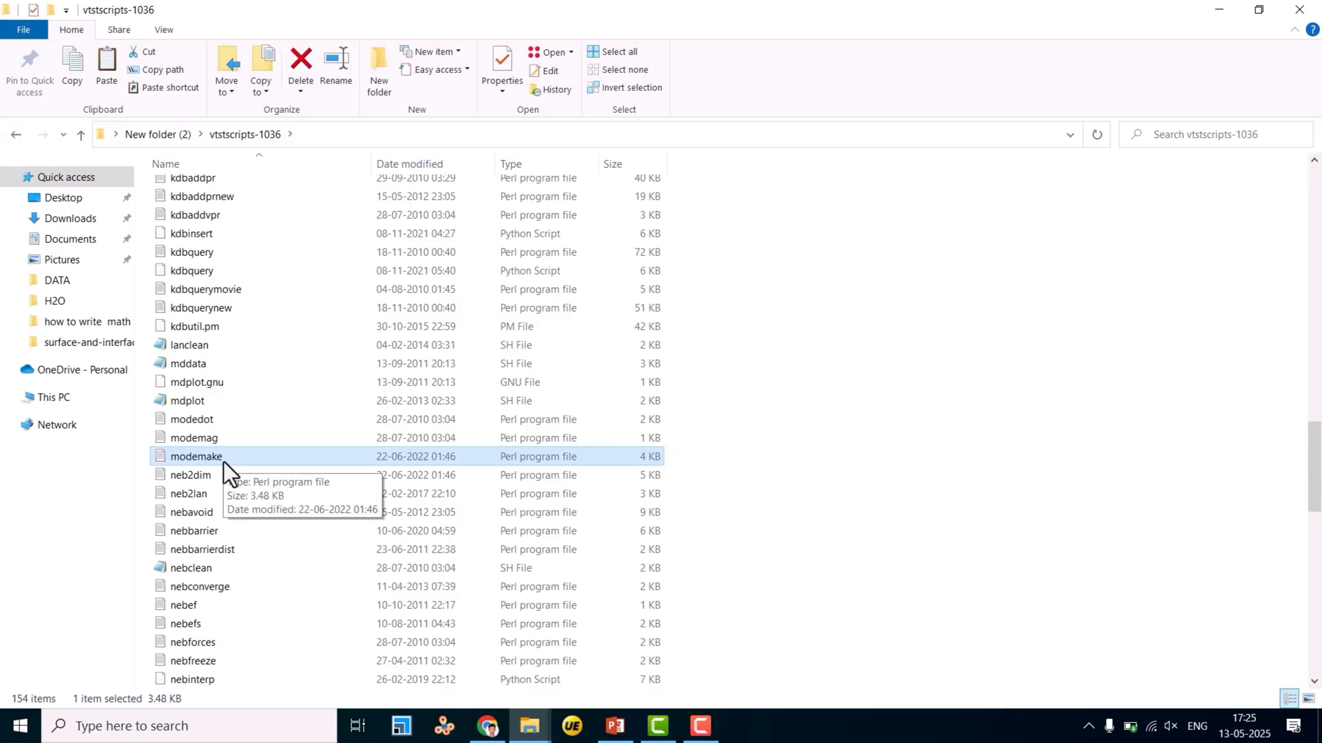
{"action": "scroll", "coordinate": [224, 462], "scroll_direction": "down", "scroll_amount": 5}
{"action": "scroll", "coordinate": [232, 424], "scroll_direction": "down", "scroll_amount": 5}
{"action": "scroll", "coordinate": [236, 404], "scroll_direction": "down", "scroll_amount": 3}
{"action": "scroll", "coordinate": [235, 404], "scroll_direction": "down", "scroll_amount": 4}
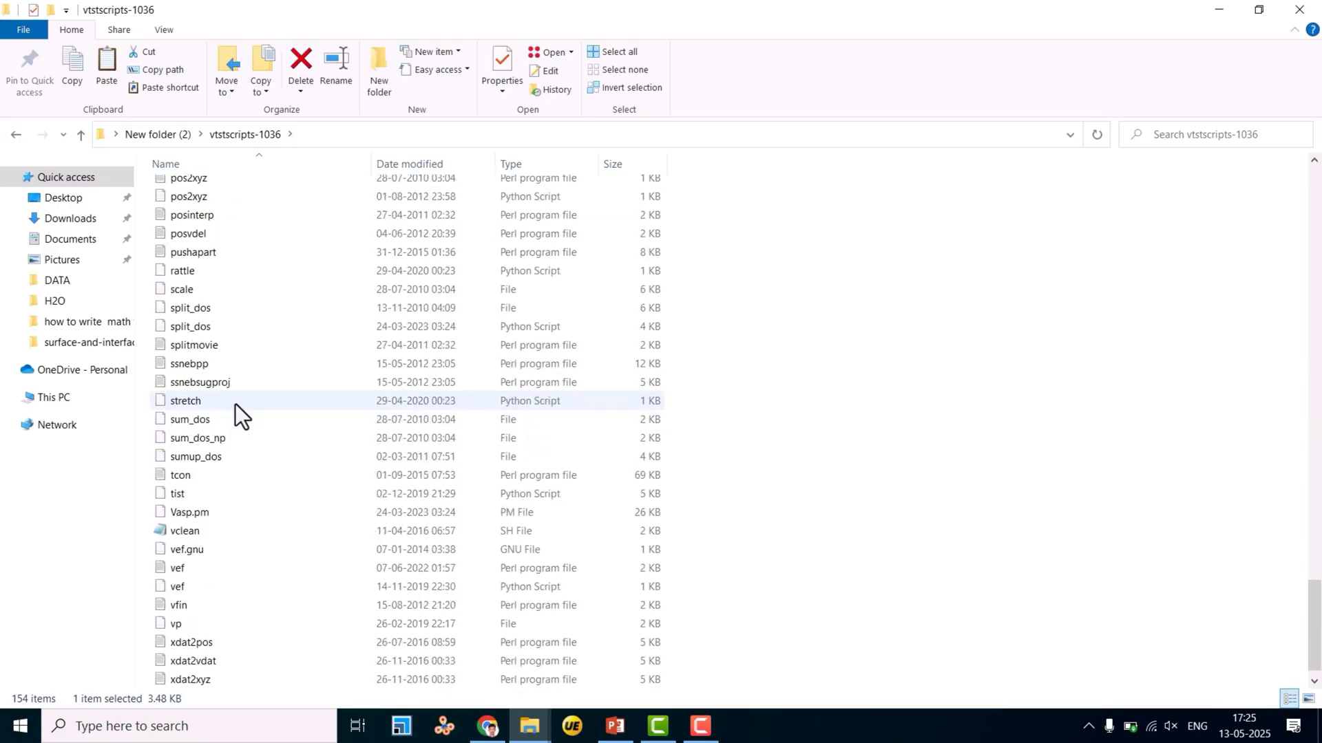
{"action": "scroll", "coordinate": [236, 404], "scroll_direction": "down", "scroll_amount": 2}
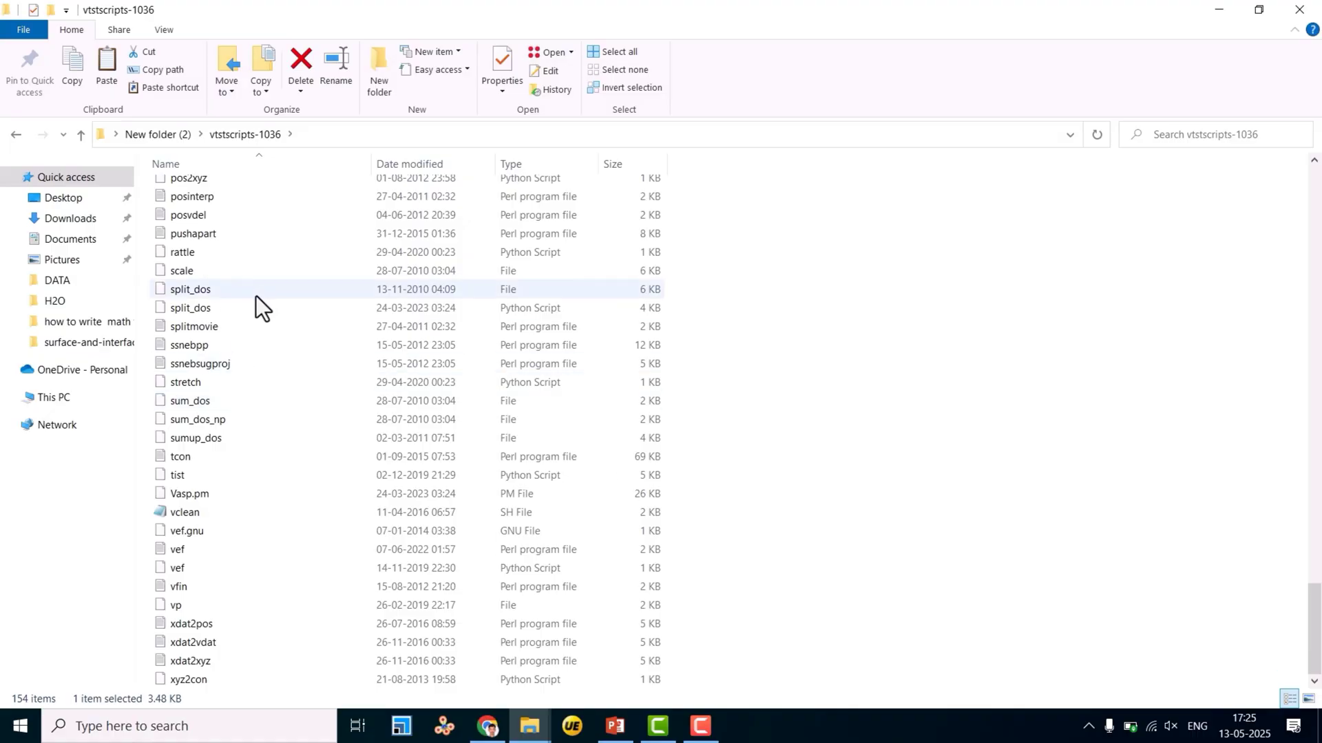
{"action": "scroll", "coordinate": [219, 373], "scroll_direction": "up", "scroll_amount": 2}
{"action": "scroll", "coordinate": [219, 373], "scroll_direction": "up", "scroll_amount": 3}
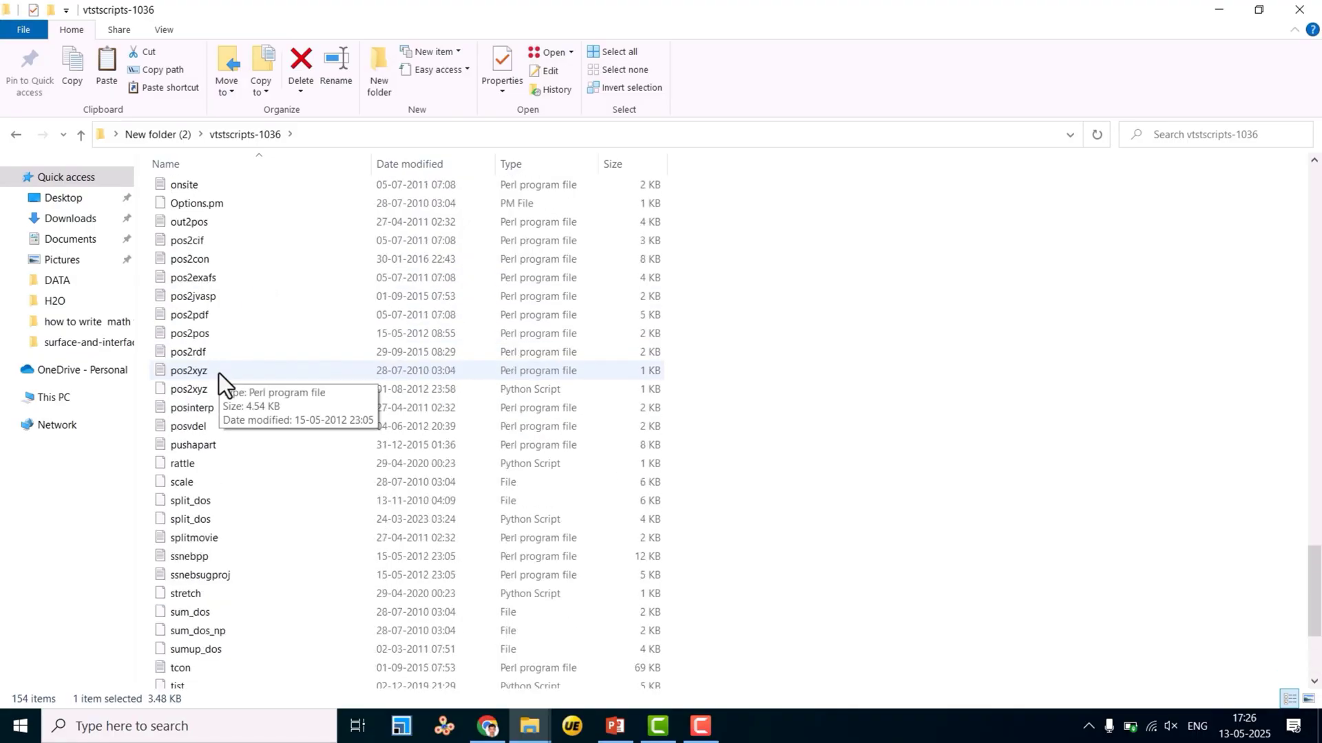
{"action": "scroll", "coordinate": [219, 373], "scroll_direction": "up", "scroll_amount": 4}
{"action": "scroll", "coordinate": [219, 373], "scroll_direction": "up", "scroll_amount": 2}
{"action": "scroll", "coordinate": [207, 403], "scroll_direction": "up", "scroll_amount": 2}
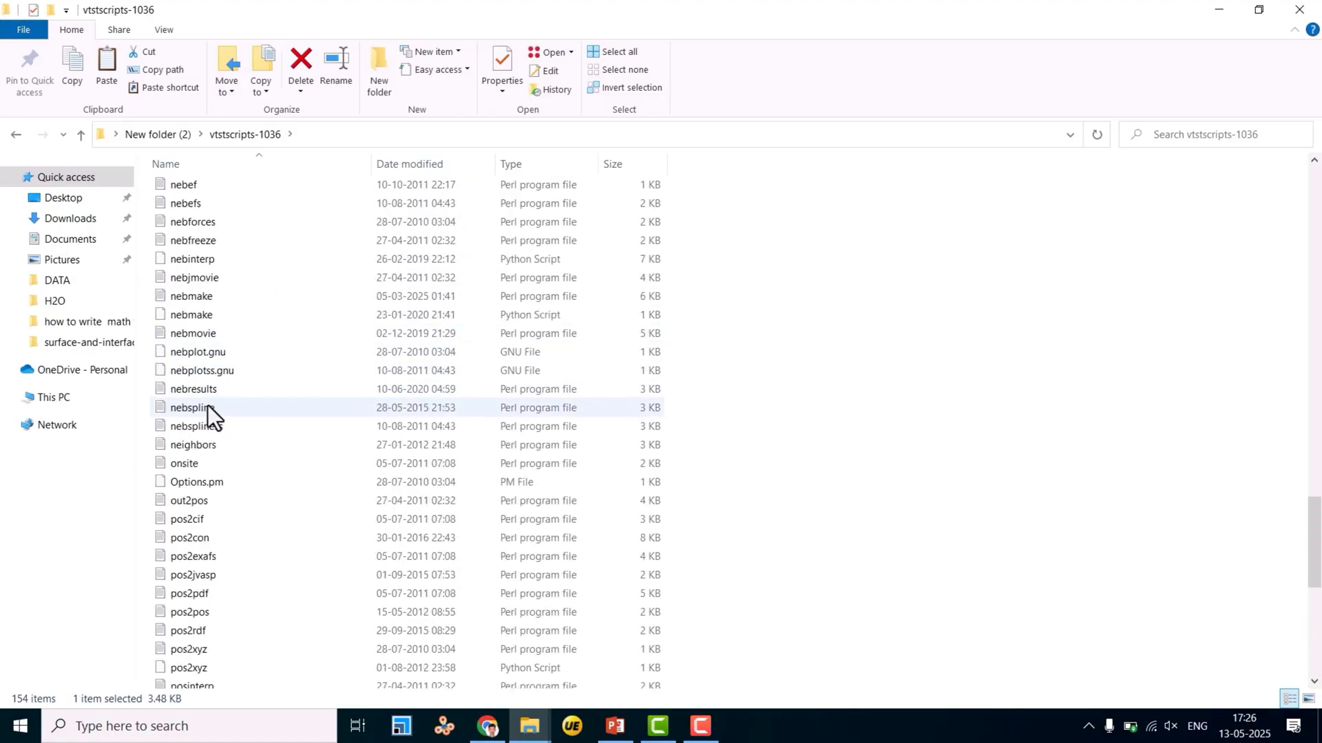
{"action": "scroll", "coordinate": [211, 349], "scroll_direction": "up", "scroll_amount": 1}
{"action": "left_click", "coordinate": [189, 354]}
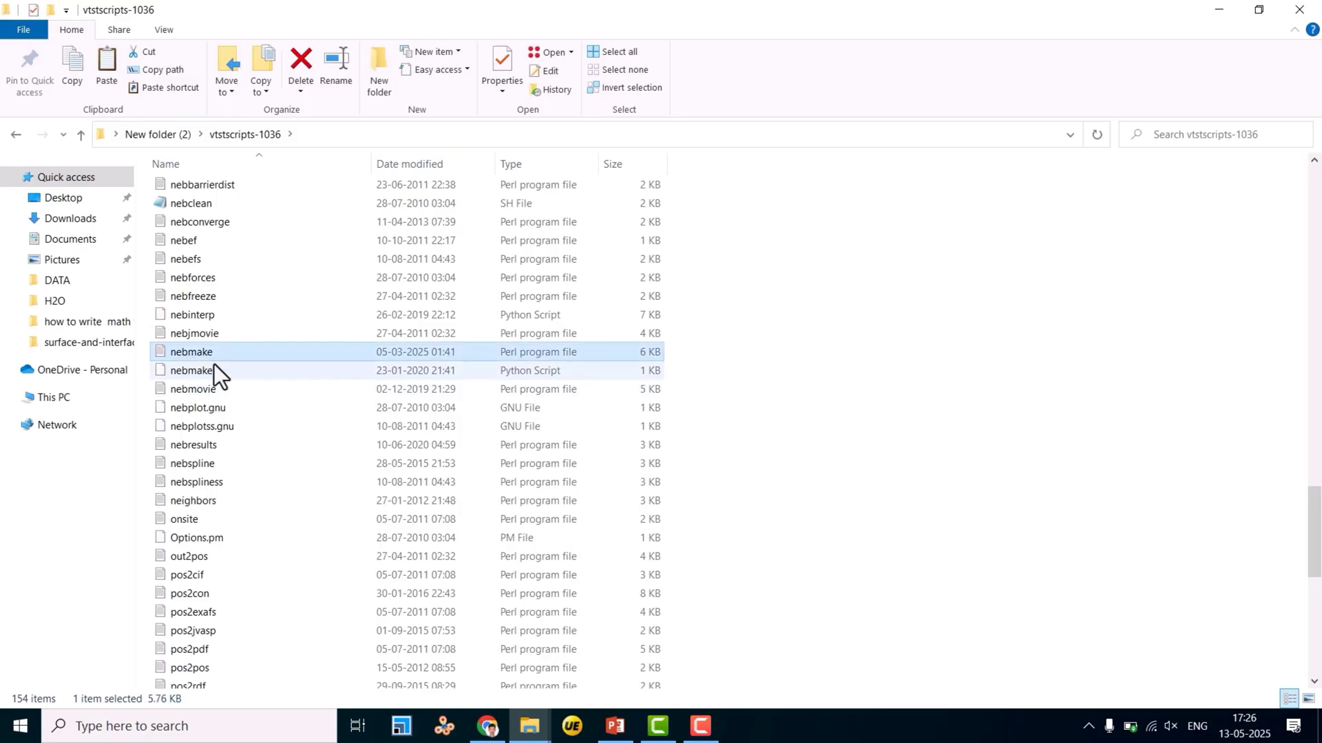
{"action": "left_click", "coordinate": [197, 371]}
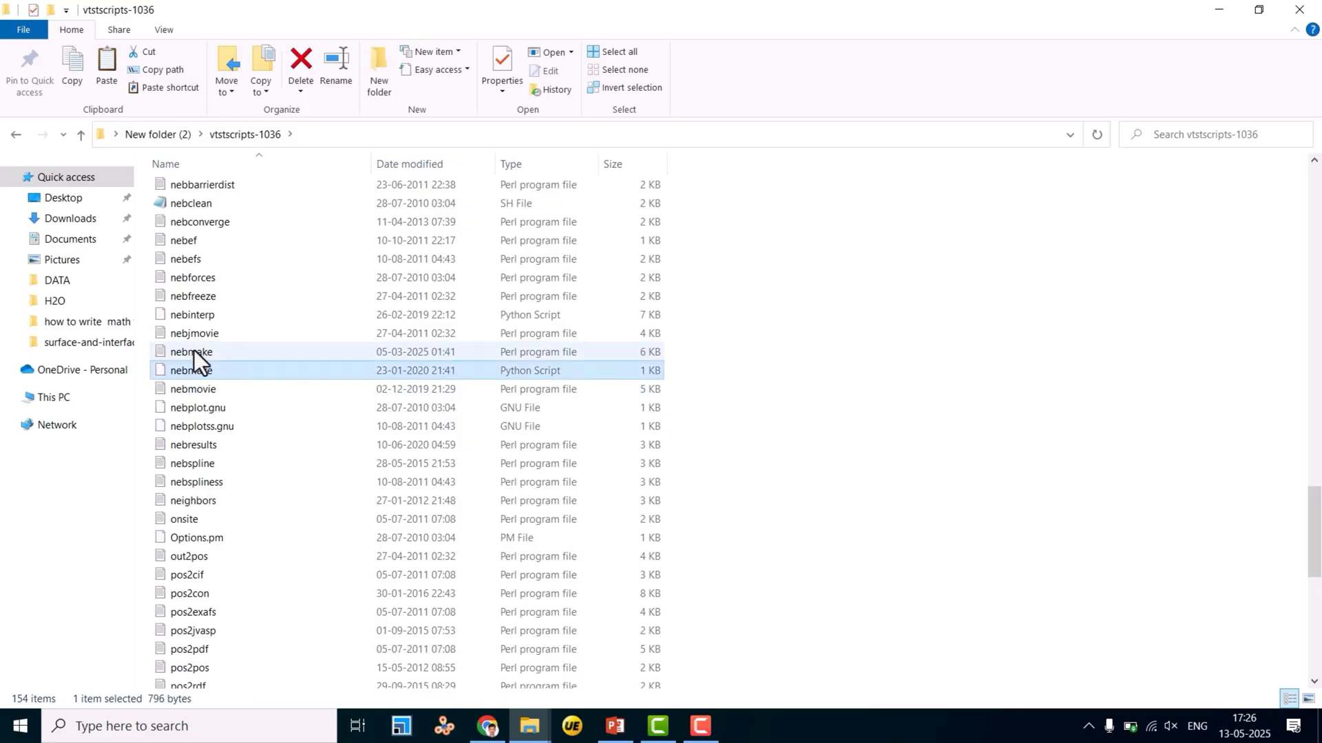
{"action": "left_click", "coordinate": [195, 350]}
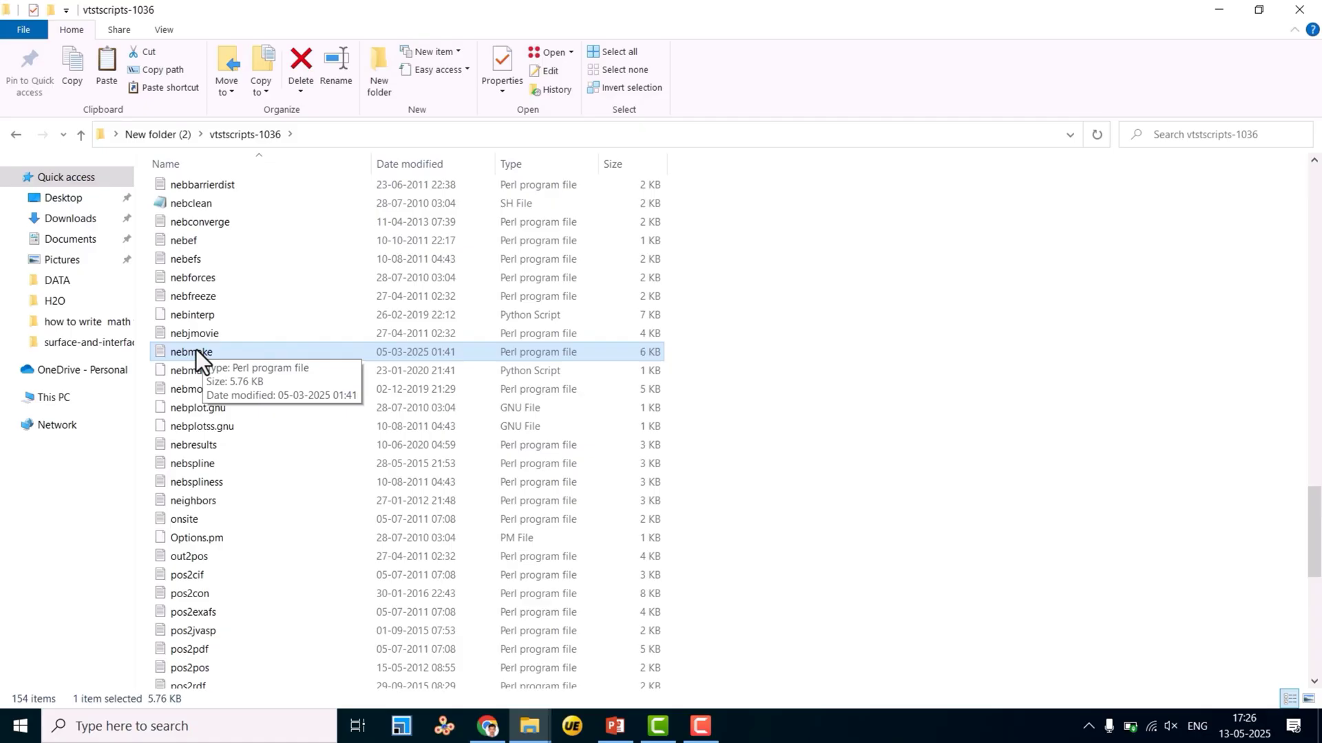
{"action": "scroll", "coordinate": [224, 394], "scroll_direction": "down", "scroll_amount": 4}
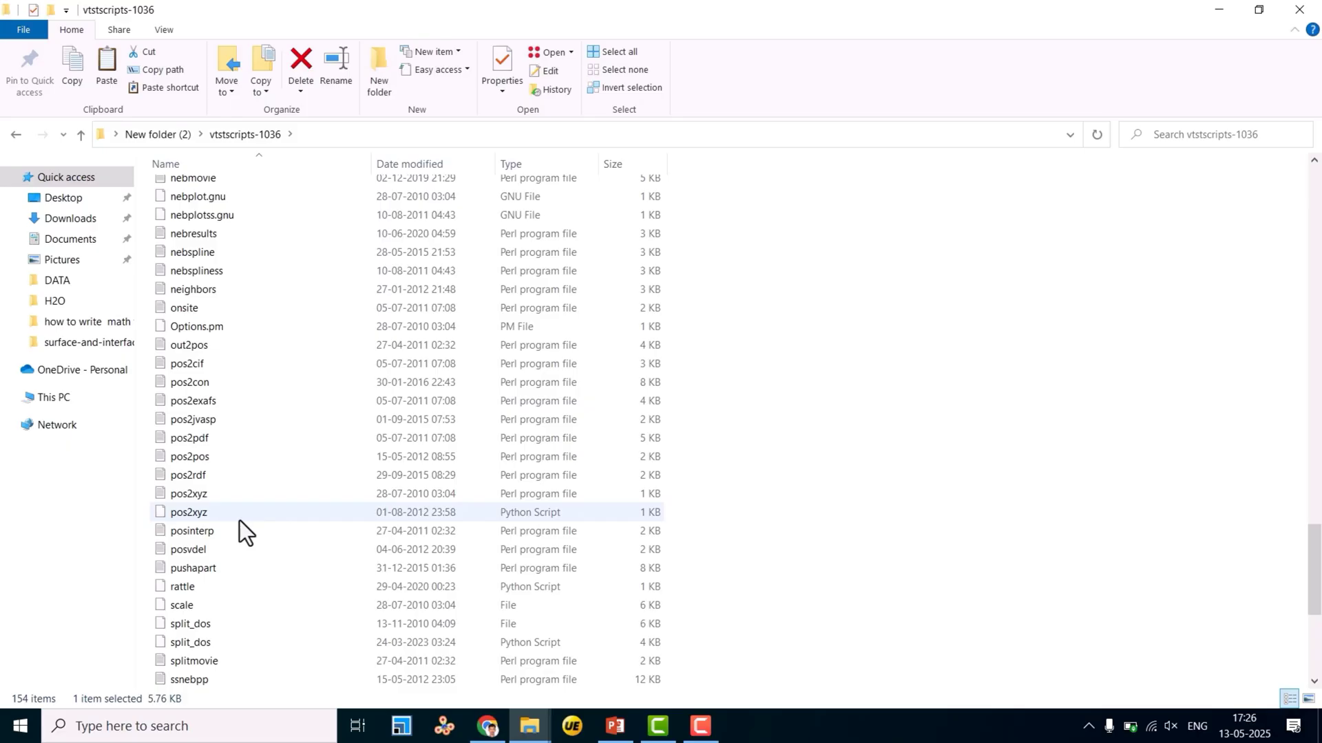
{"action": "scroll", "coordinate": [240, 521], "scroll_direction": "up", "scroll_amount": 3}
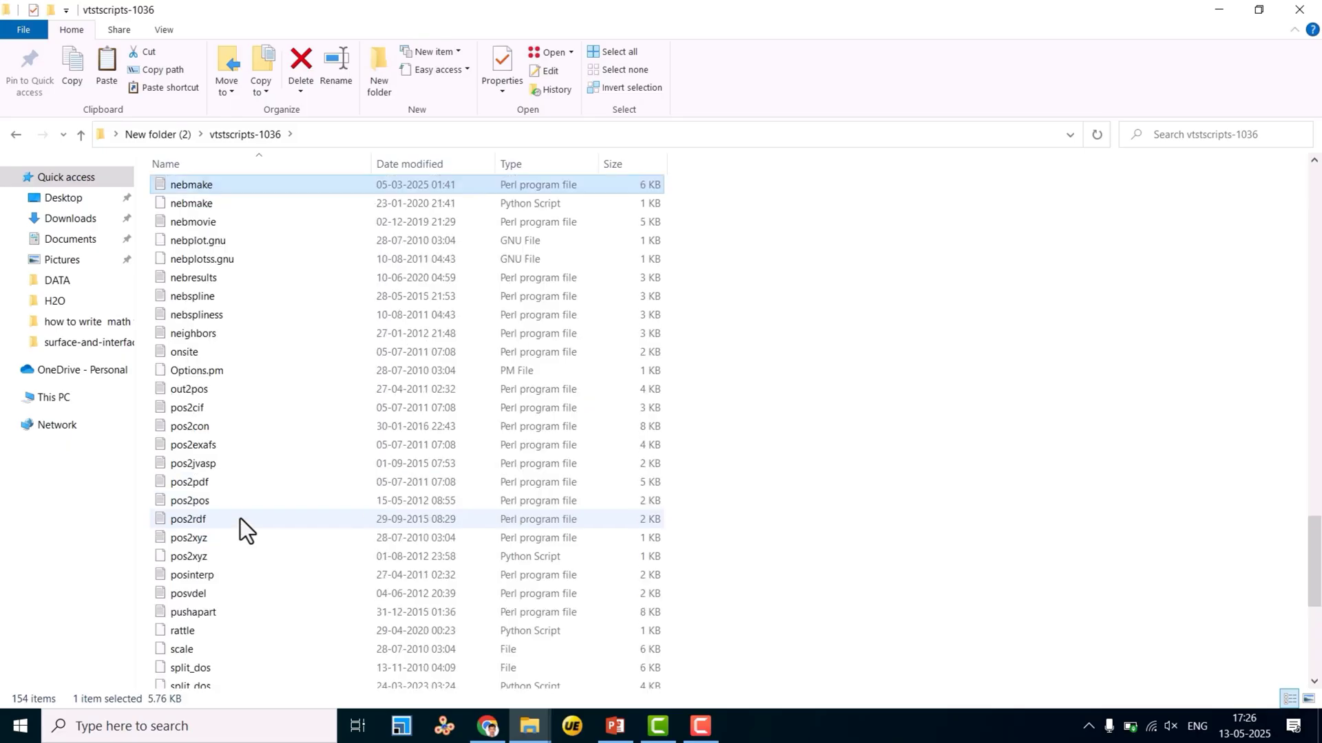